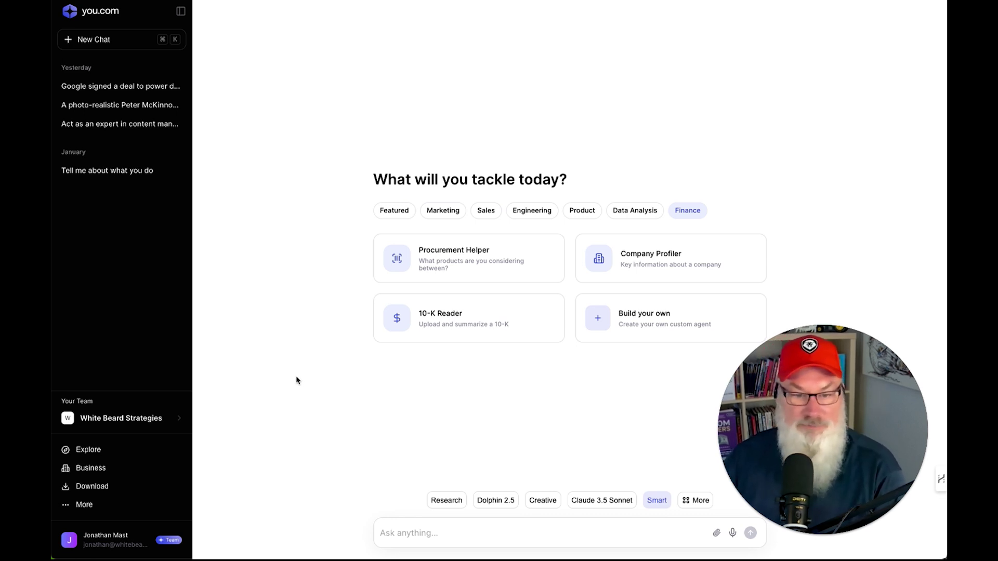
Switch the start page to the Featured agents (Research, Creative, Genius) and focus the Ask anything box
left_click_drag(836, 403, 851, 422)
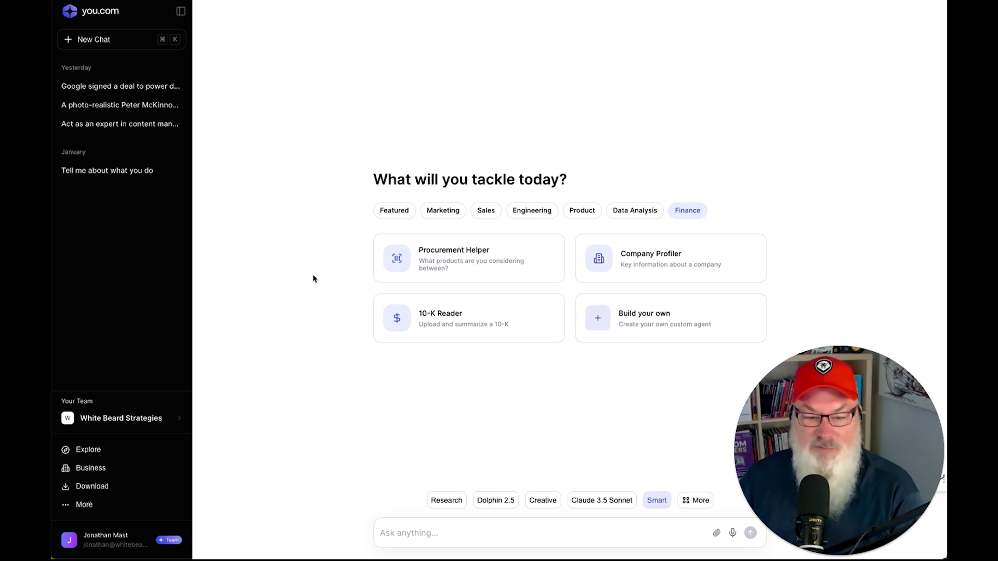
left_click(402, 212)
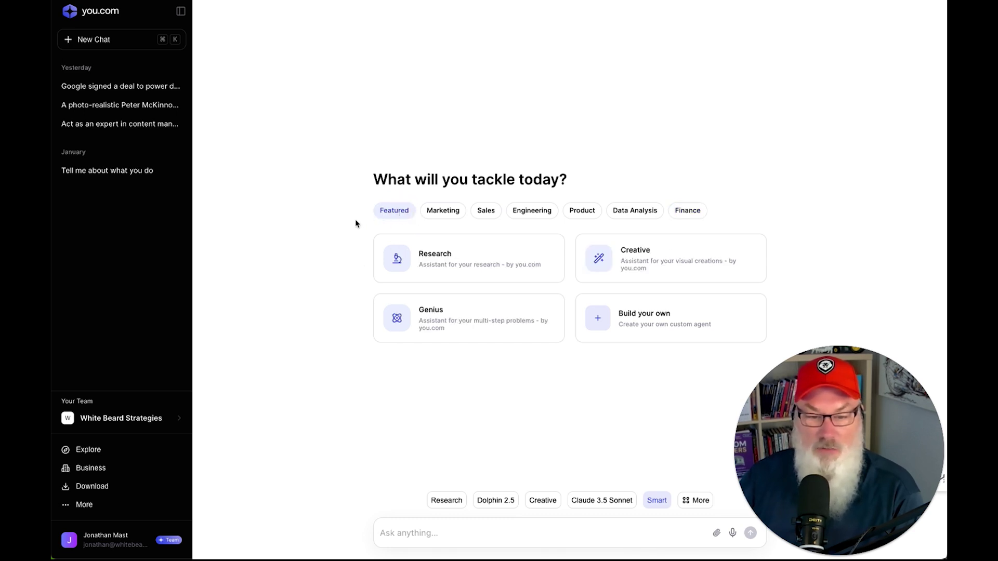
left_click(424, 532)
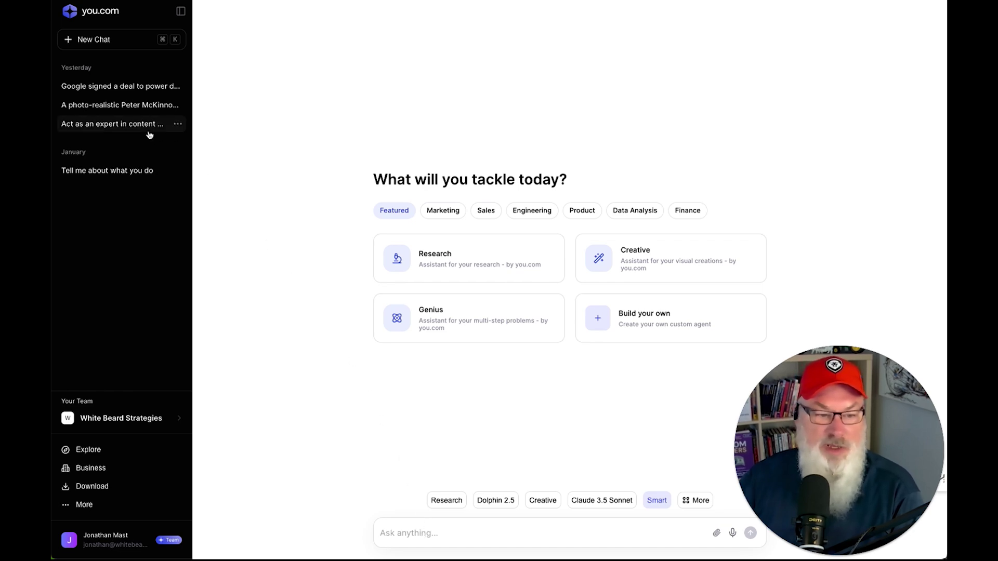
Open the 'Act as an expert in content…' chat and review its WordPress Yoast SEO SOP answers
left_click(122, 124)
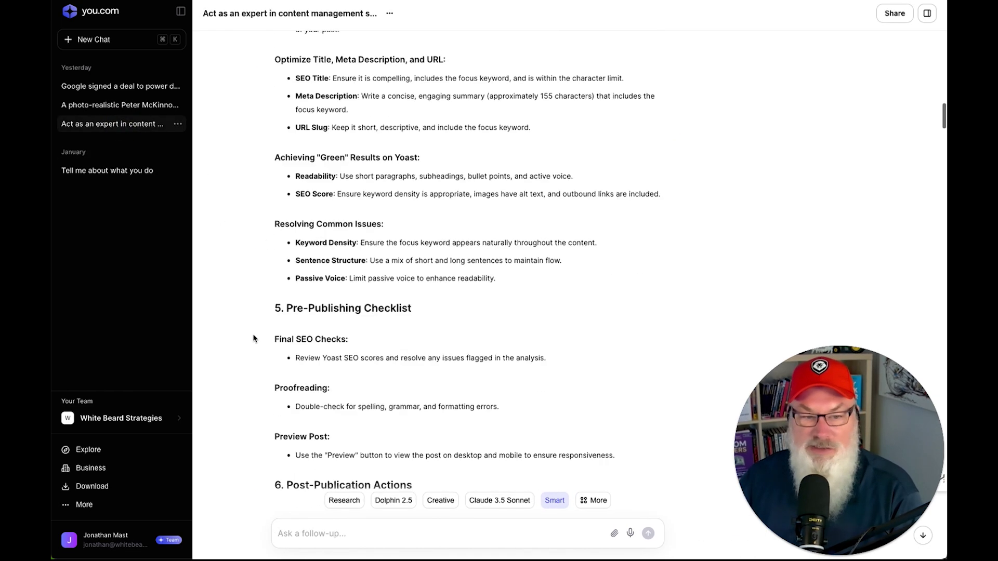
scroll(260, 336, "up", 20)
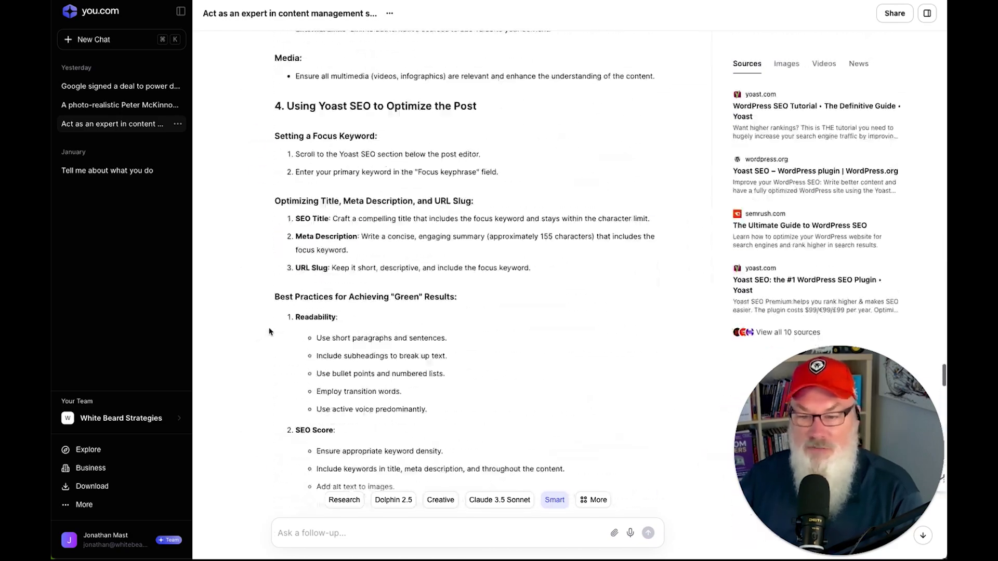
scroll(269, 331, "up", 20)
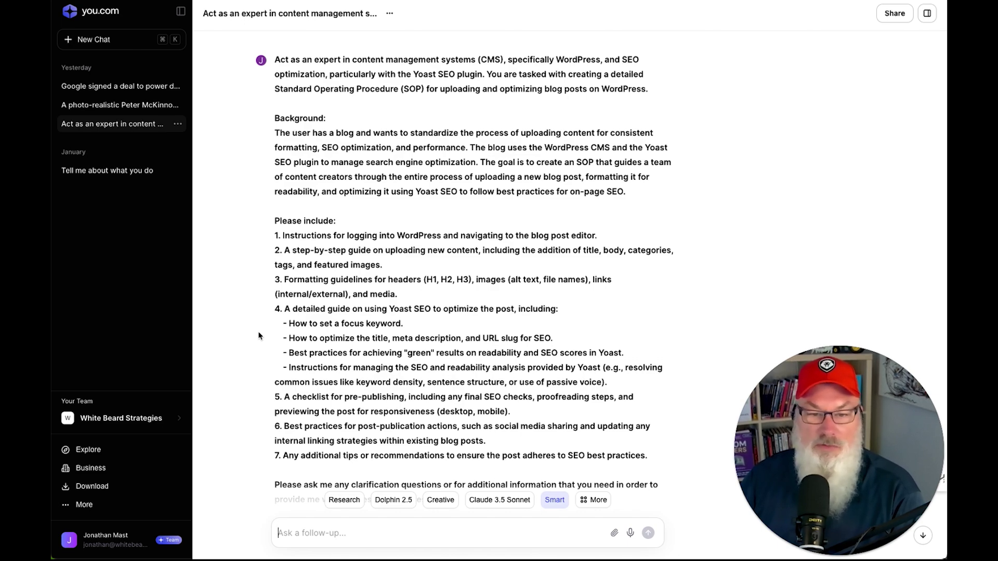
scroll(258, 336, "down", 7)
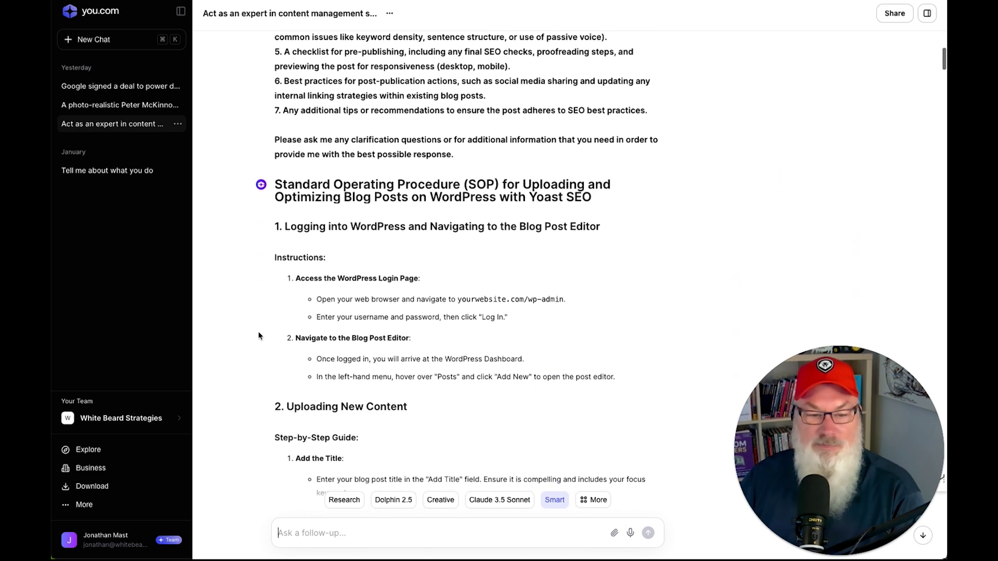
scroll(258, 336, "up", 8)
scroll(259, 336, "down", 7)
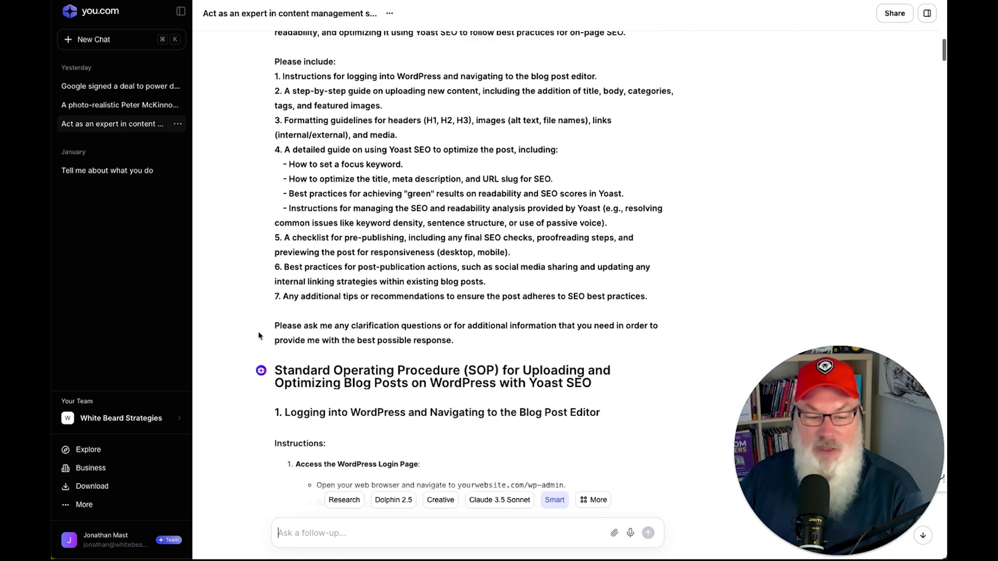
scroll(258, 335, "down", 4)
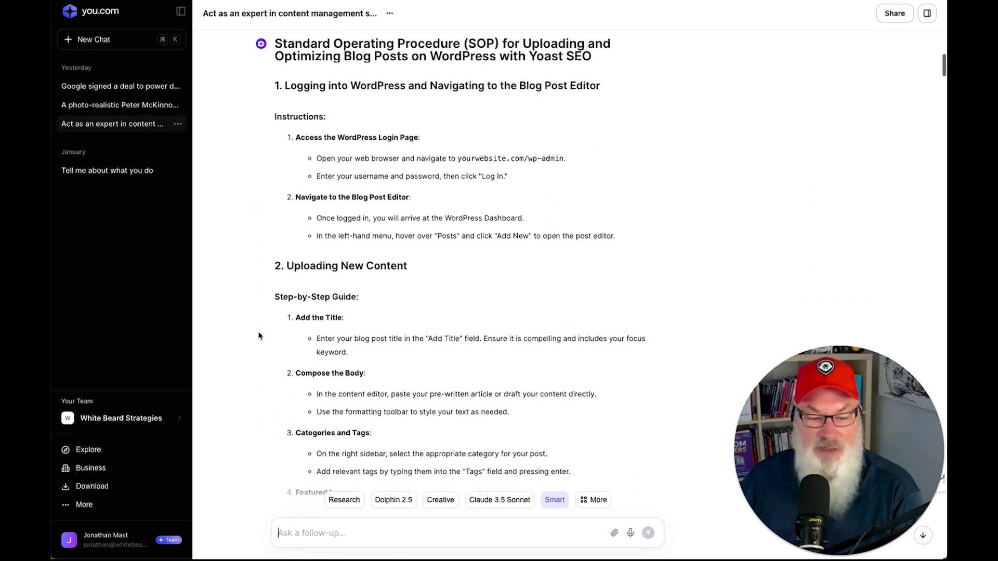
scroll(258, 336, "up", 2)
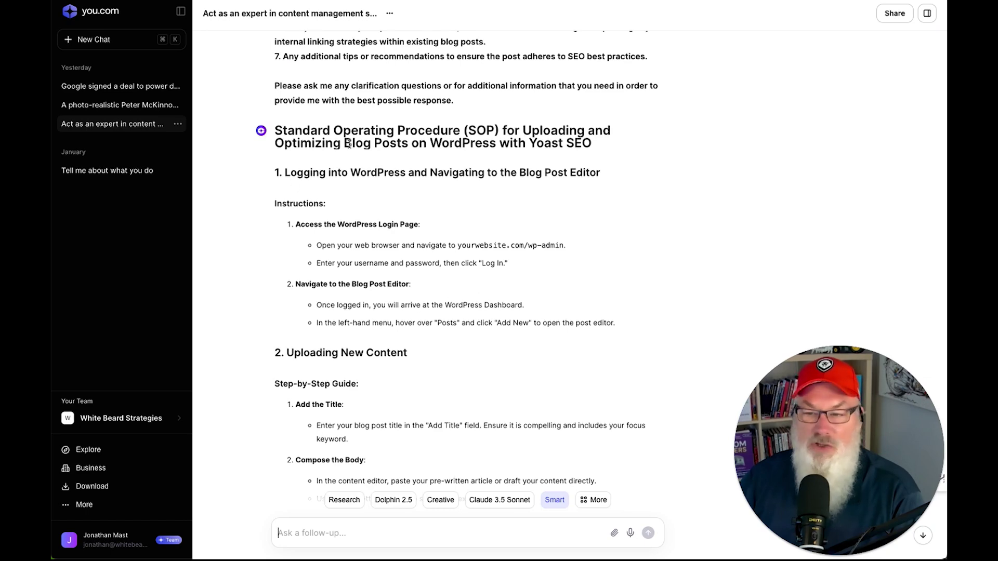
Scroll through the rest of the SOP answers and bring up the agent-and-model picker
scroll(309, 250, "down", 4)
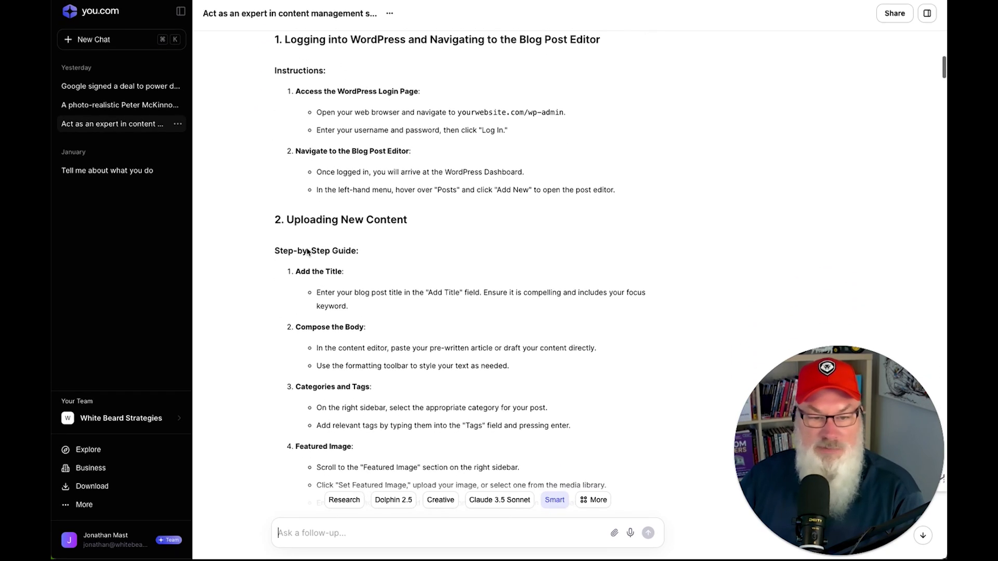
scroll(307, 252, "down", 15)
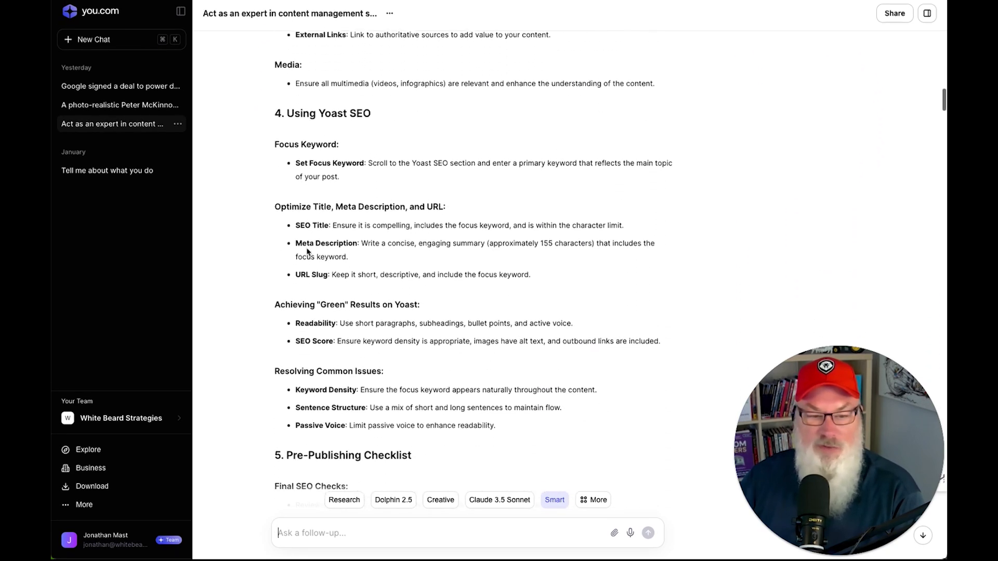
scroll(307, 252, "down", 10)
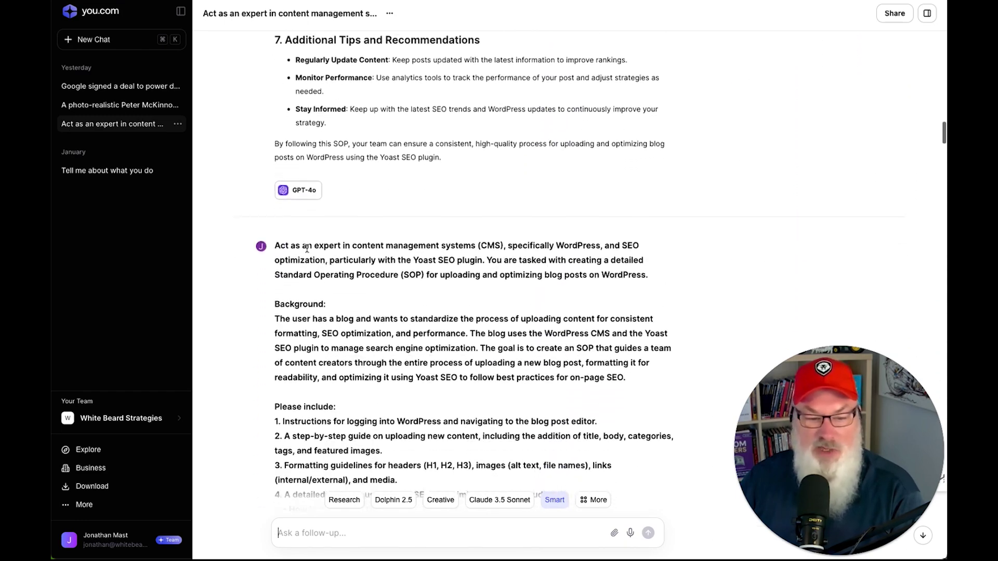
scroll(307, 252, "down", 2)
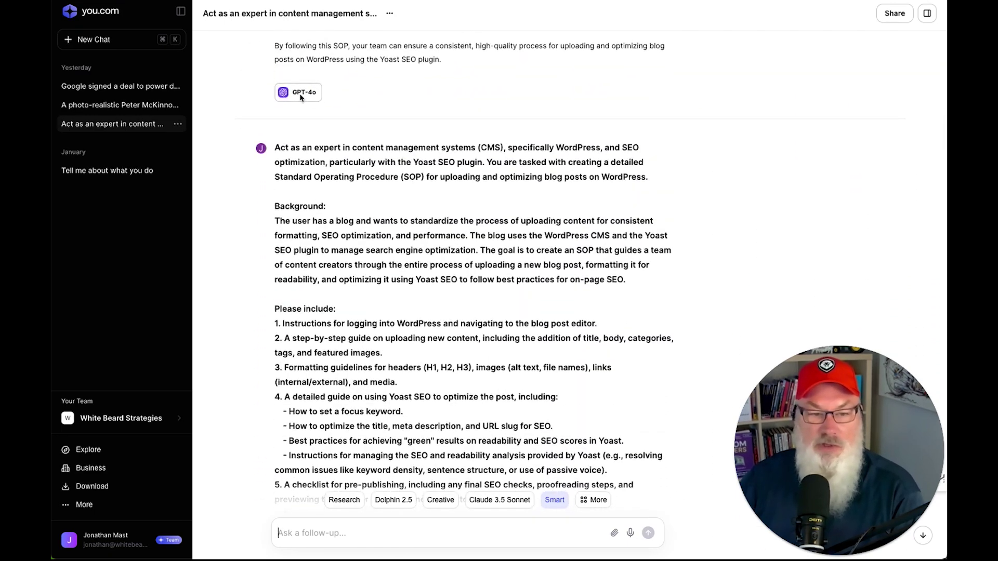
scroll(312, 135, "up", 10)
scroll(319, 166, "down", 15)
scroll(323, 170, "down", 3)
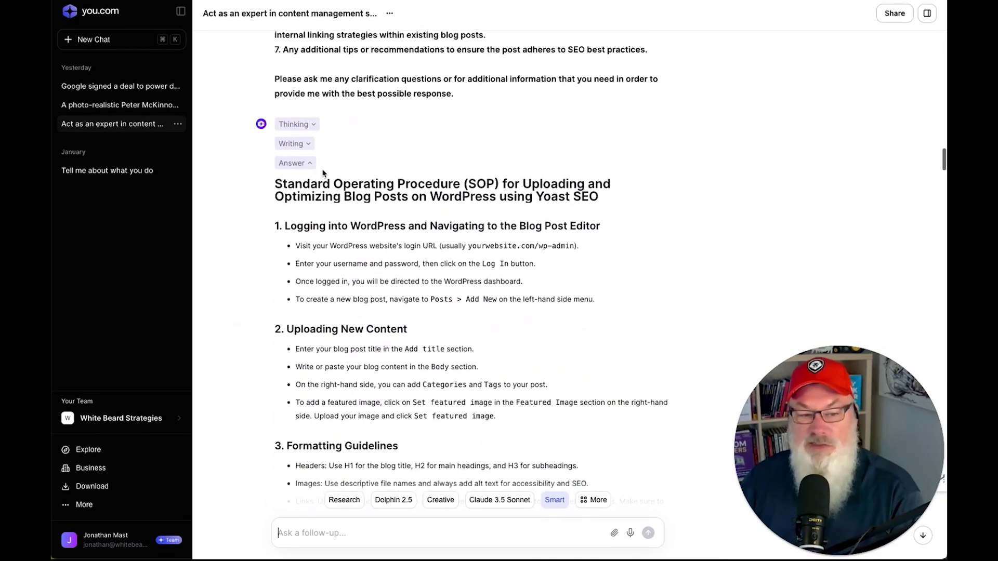
scroll(324, 182, "down", 15)
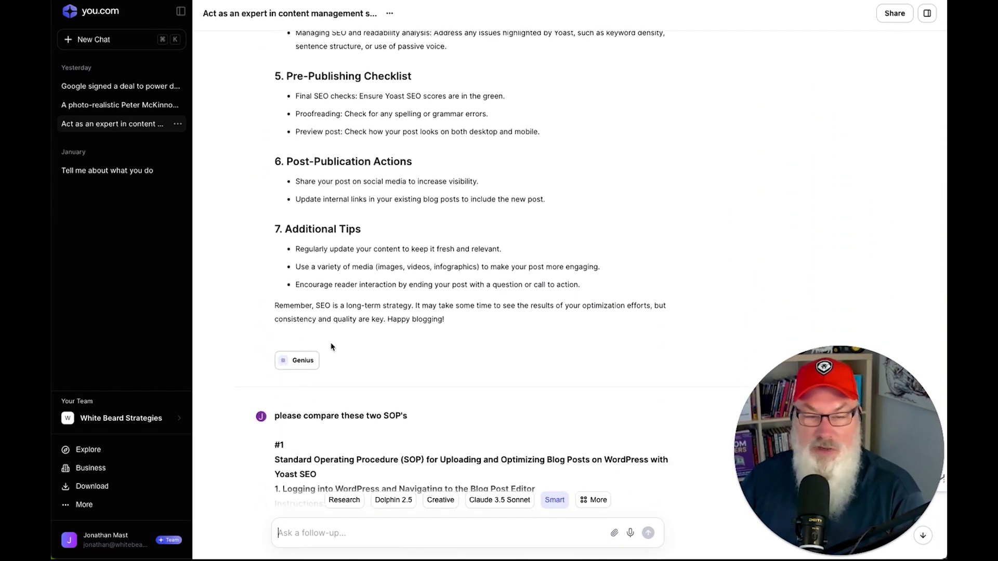
scroll(332, 347, "up", 2)
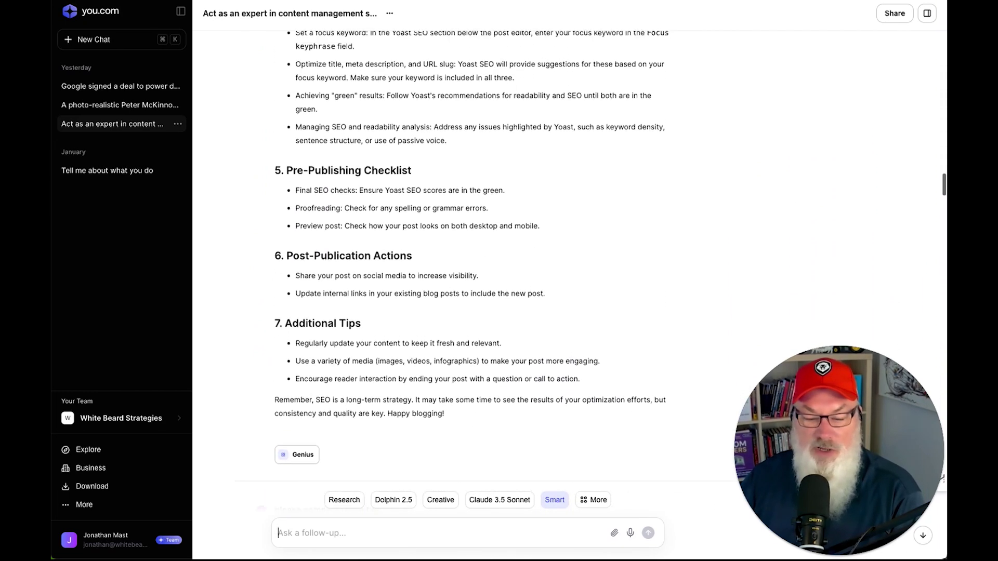
left_click(593, 500)
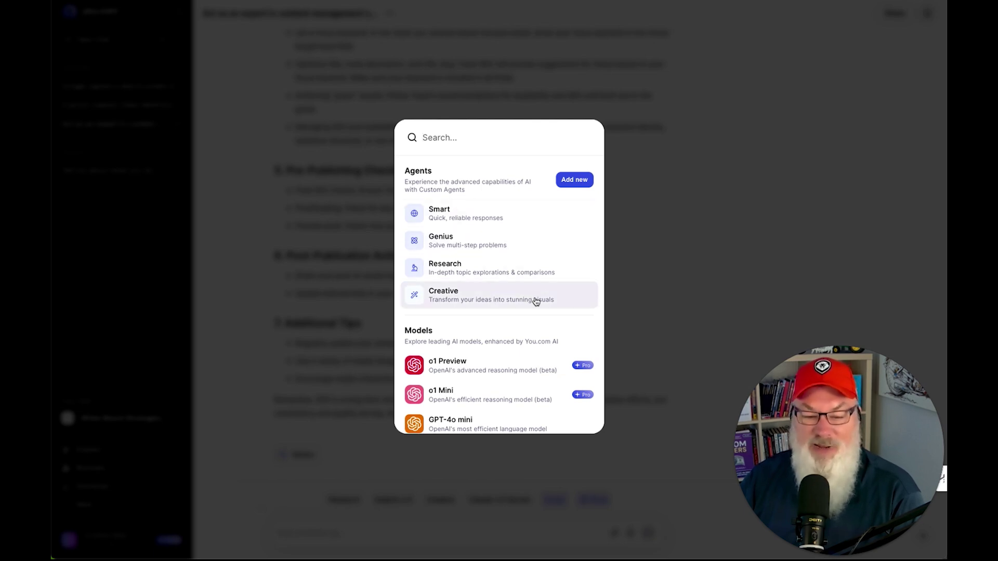
scroll(531, 300, "down", 2)
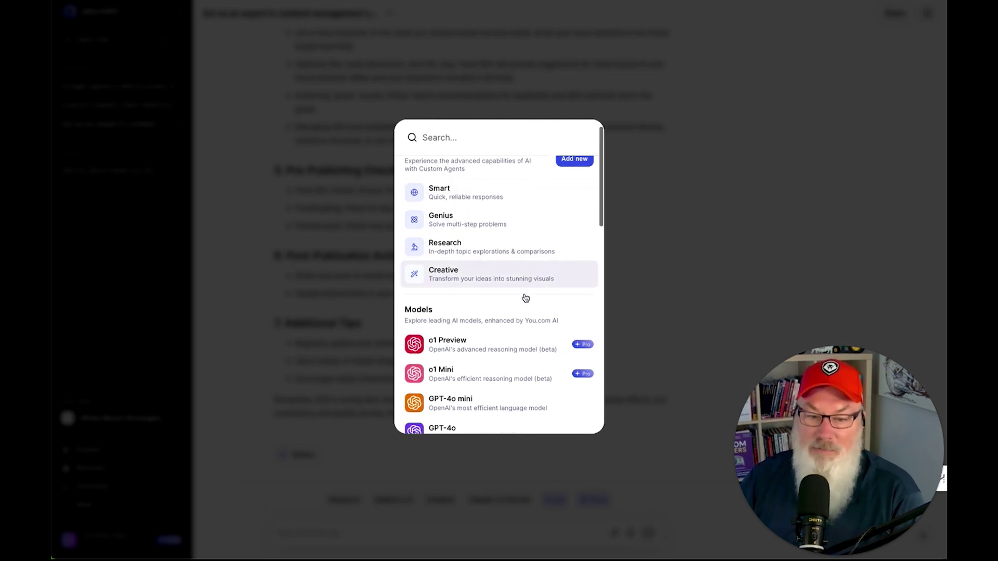
scroll(528, 298, "up", 2)
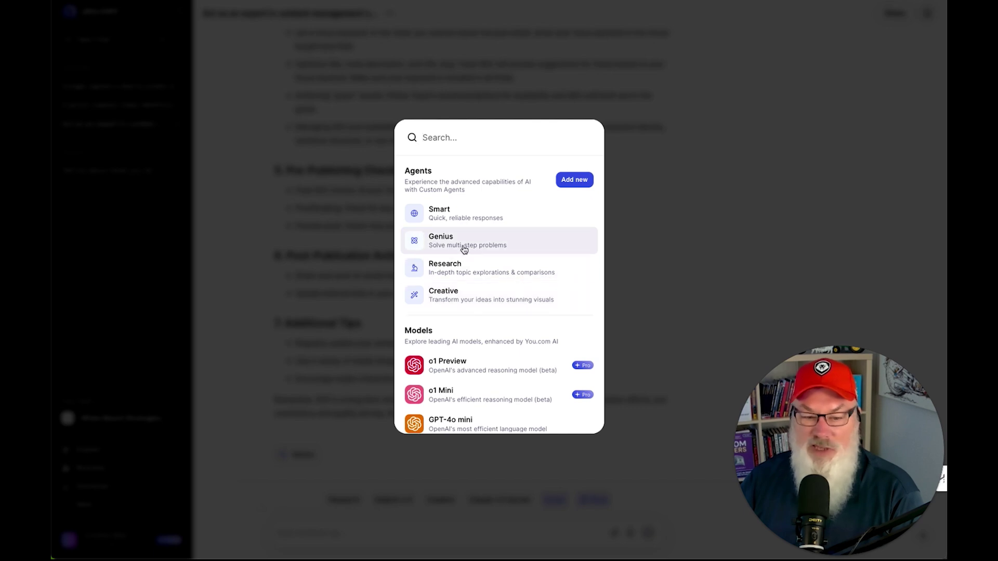
scroll(473, 257, "down", 3)
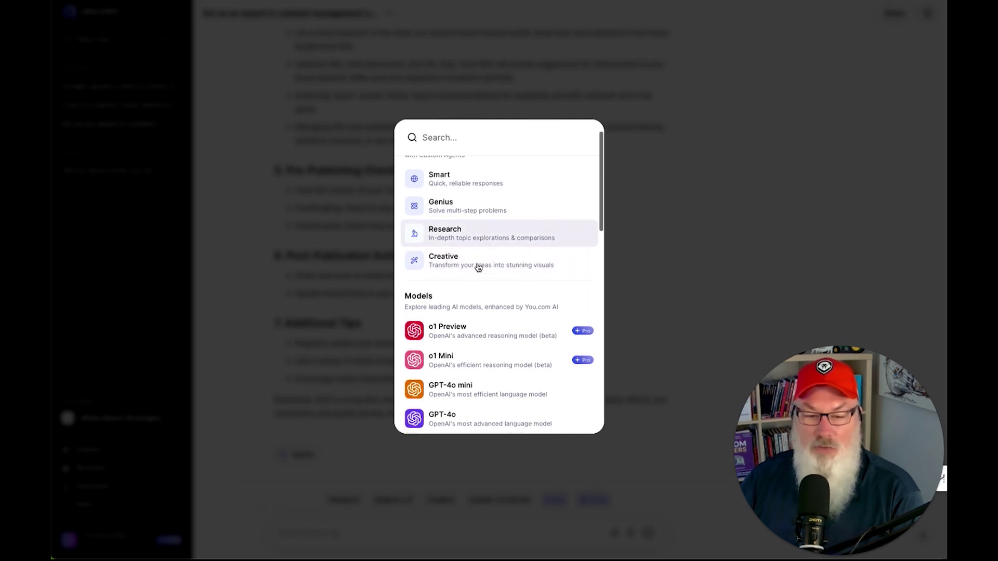
scroll(477, 268, "down", 4)
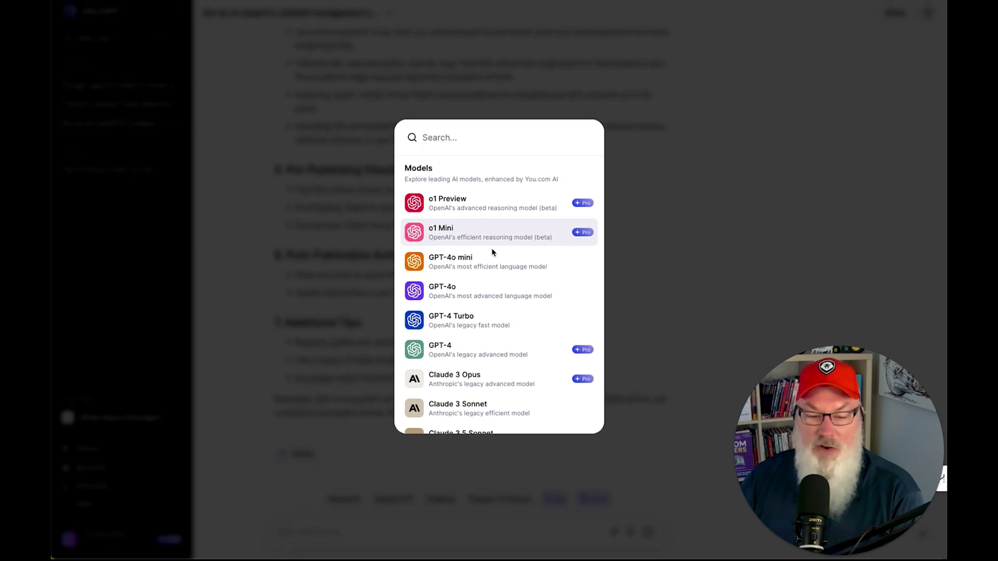
scroll(501, 281, "down", 6)
scroll(503, 282, "down", 6)
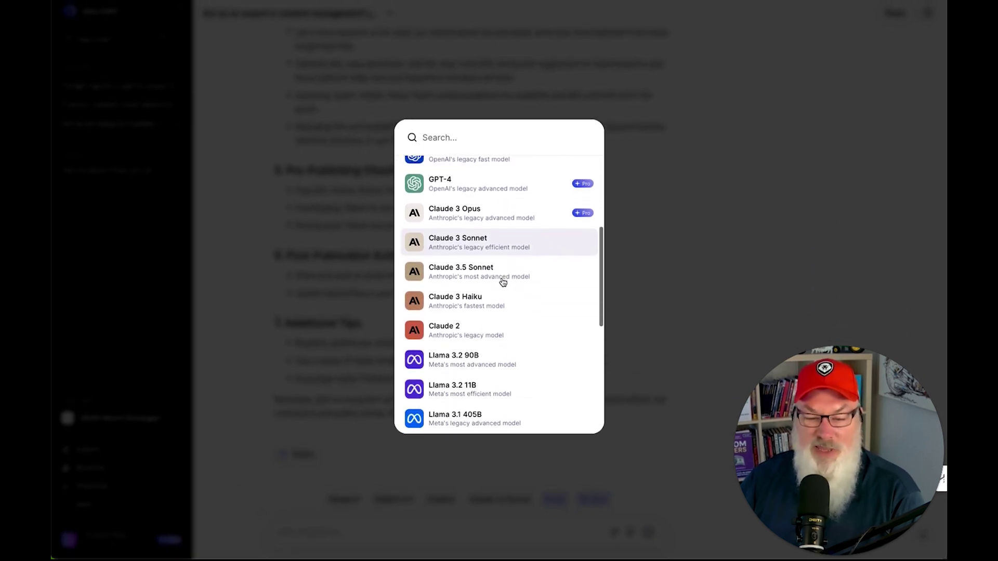
scroll(503, 282, "down", 6)
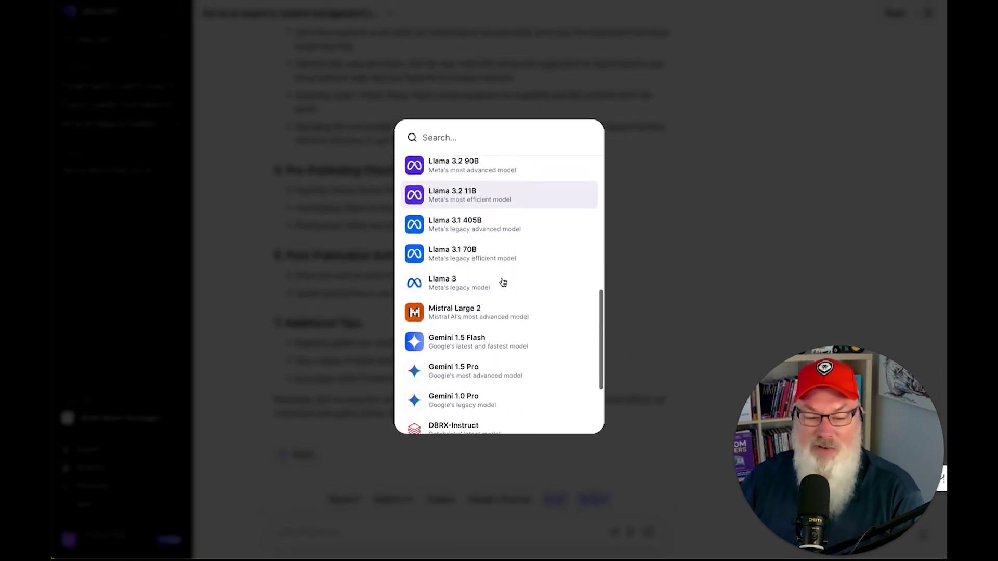
scroll(503, 283, "down", 3)
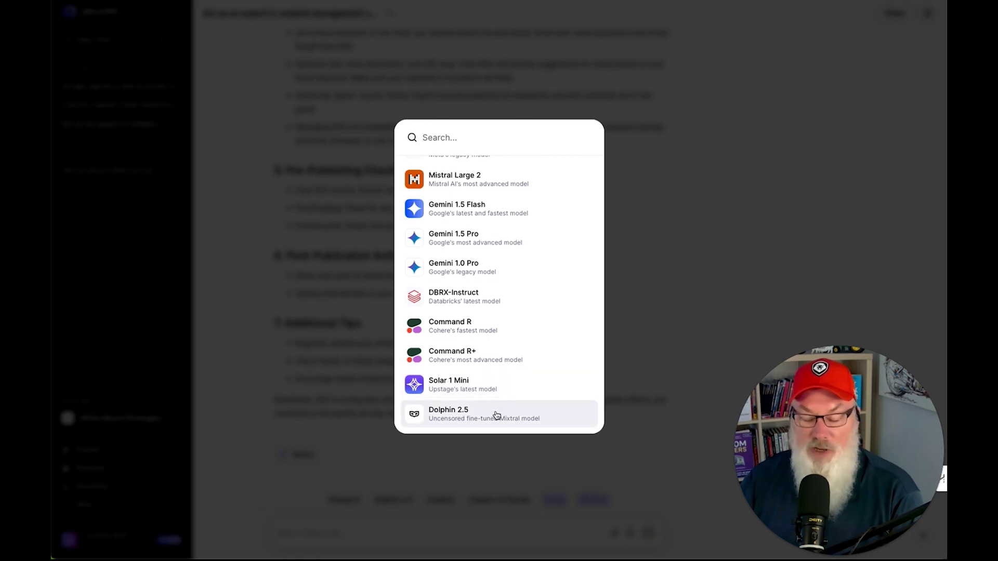
scroll(493, 327, "up", 10)
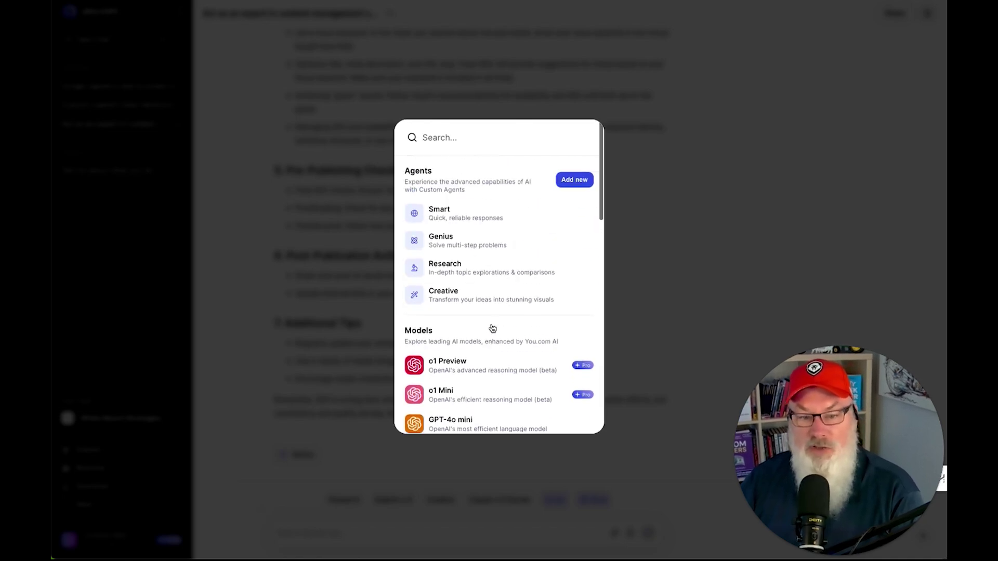
scroll(492, 328, "down", 8)
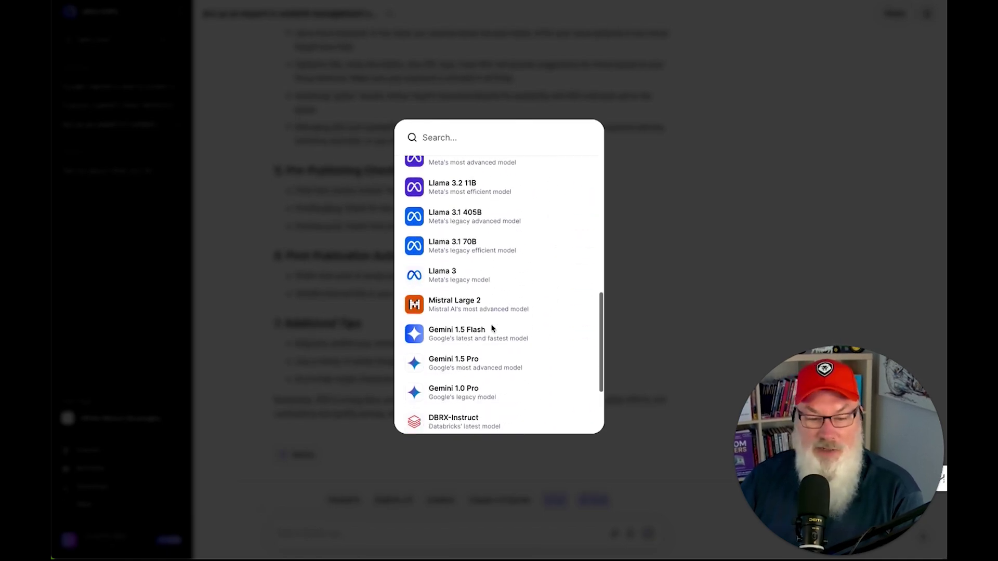
scroll(492, 328, "up", 10)
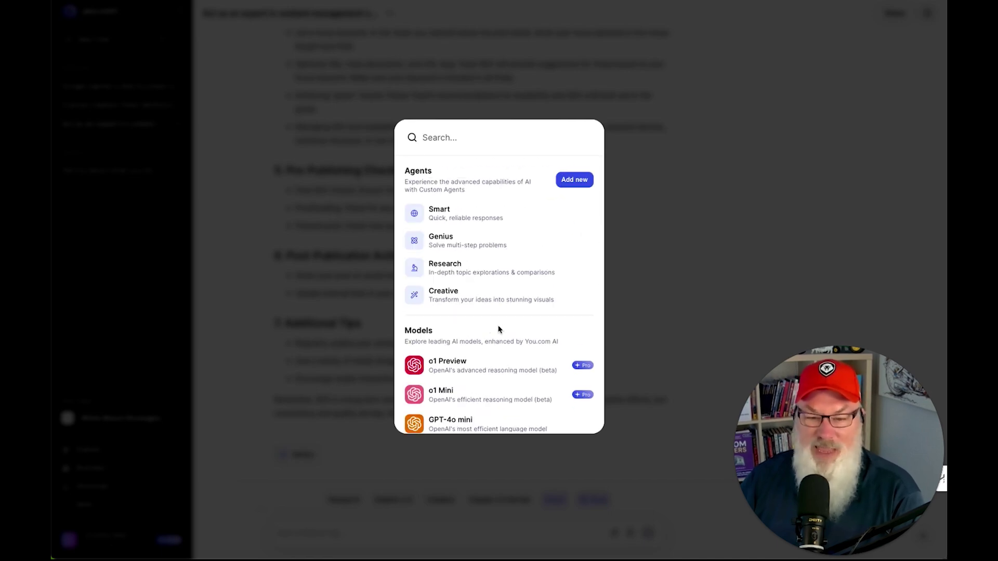
left_click(656, 212)
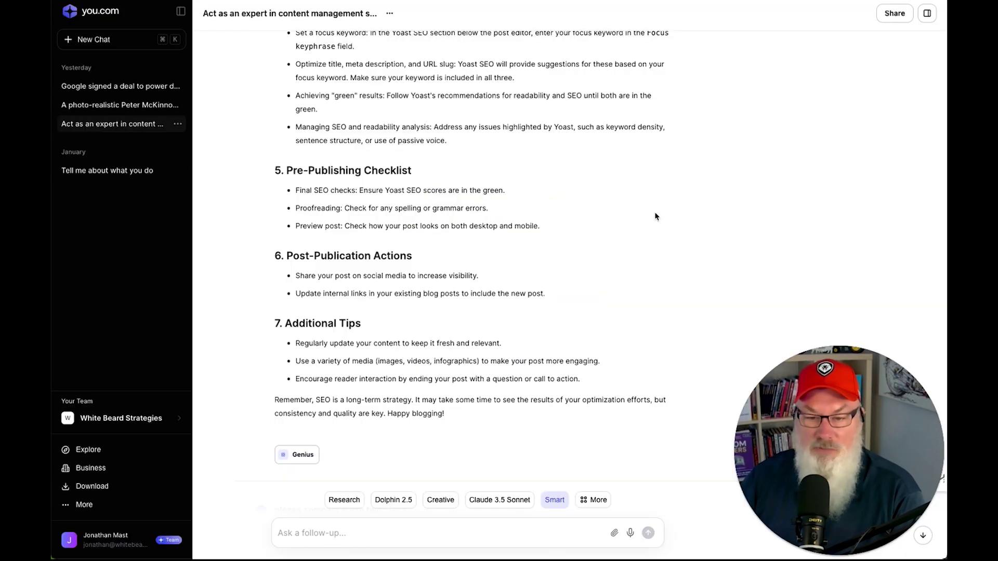
scroll(607, 208, "up", 20)
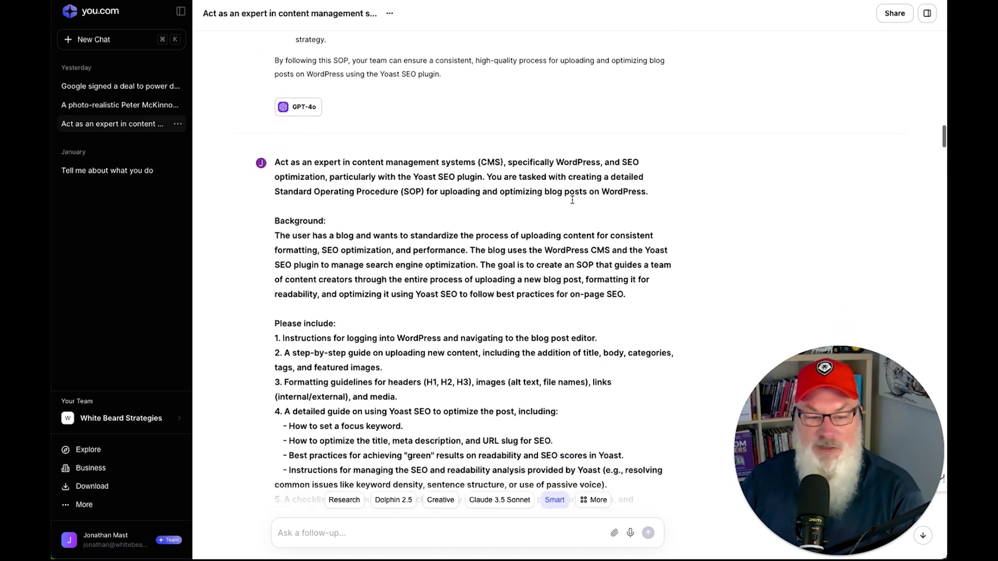
scroll(573, 203, "down", 2)
scroll(574, 203, "down", 10)
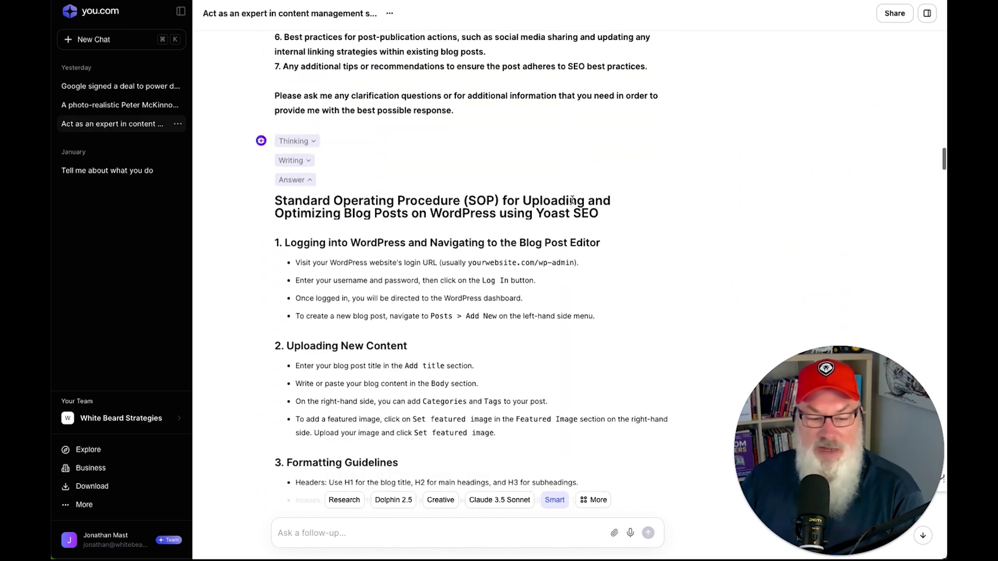
scroll(573, 202, "down", 12)
scroll(573, 203, "up", 1)
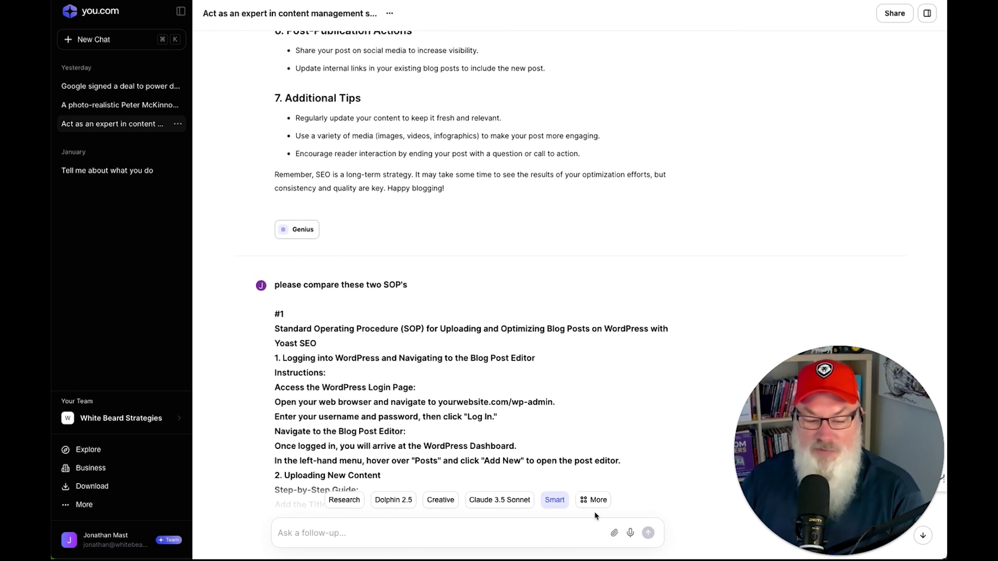
left_click(593, 500)
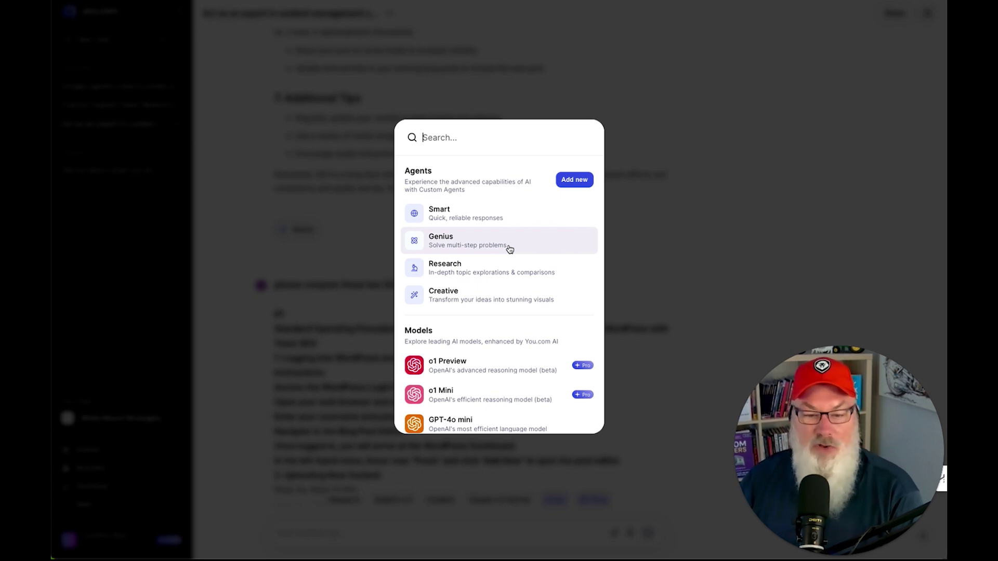
left_click(662, 242)
scroll(466, 262, "down", 1)
scroll(465, 263, "down", 4)
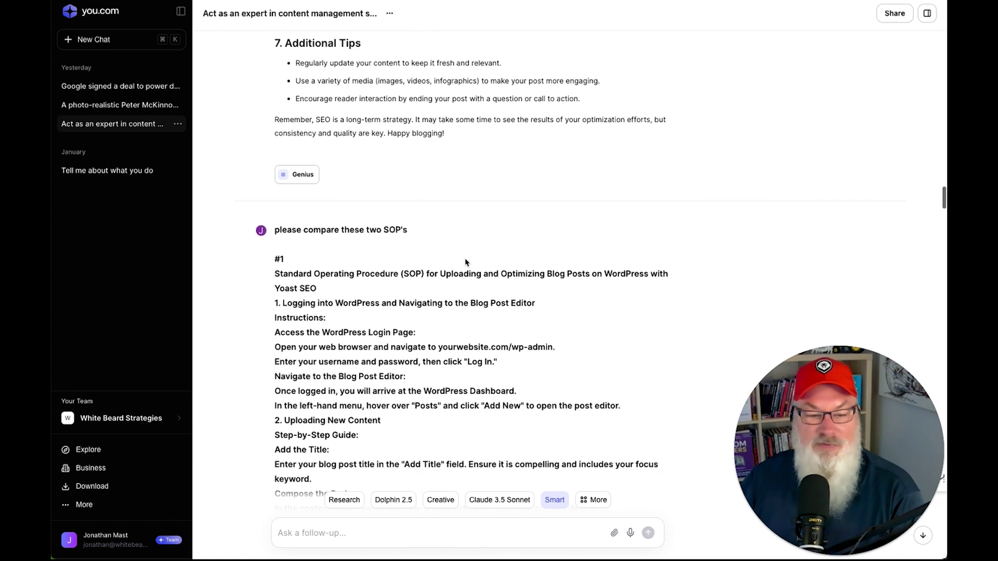
scroll(466, 259, "down", 1)
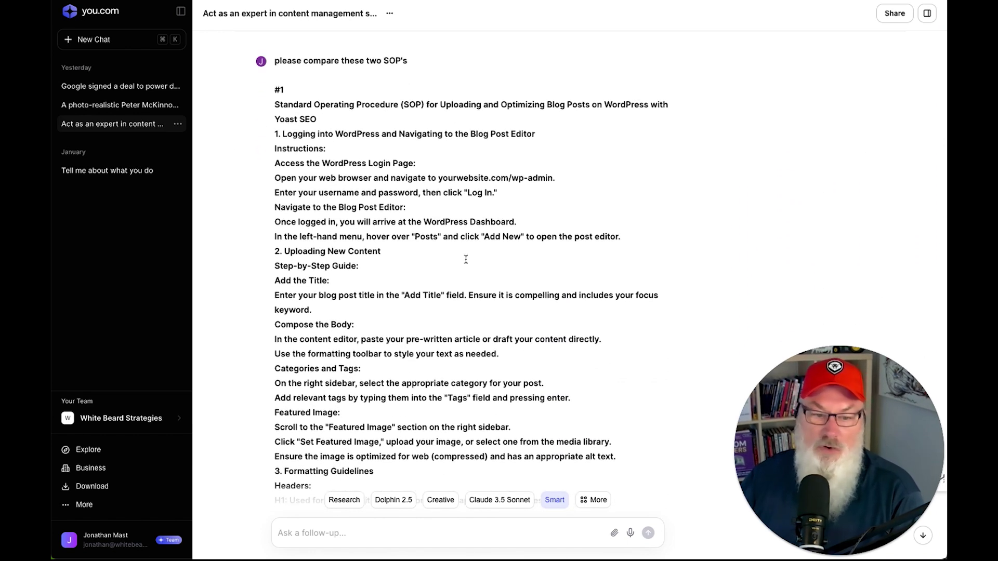
scroll(466, 260, "down", 1)
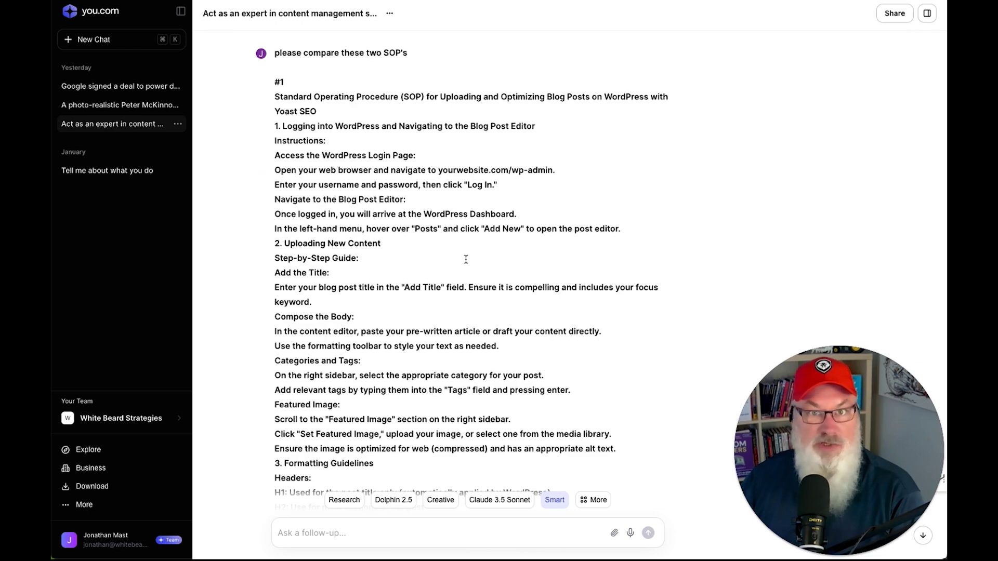
scroll(466, 263, "down", 10)
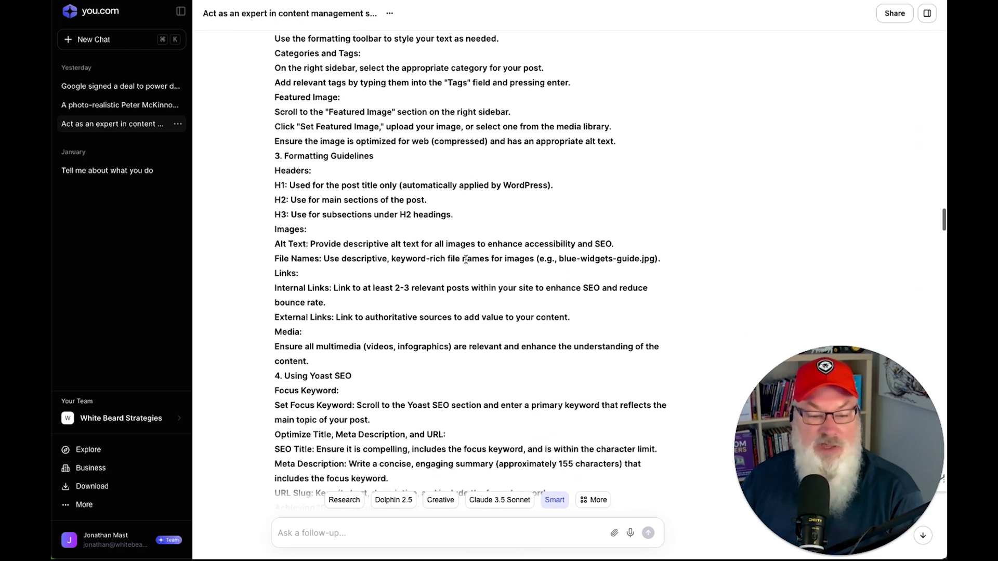
scroll(466, 259, "down", 15)
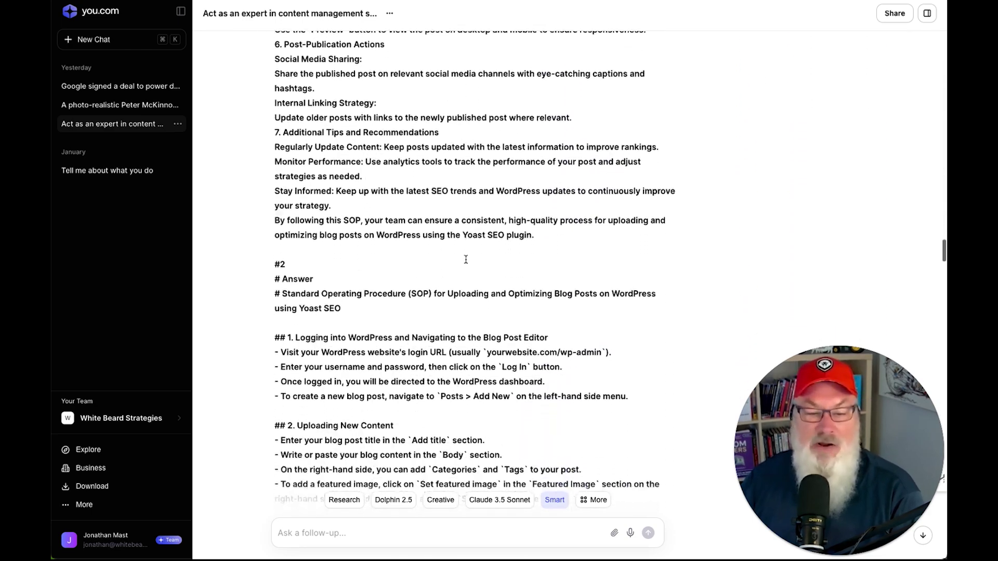
scroll(465, 260, "down", 7)
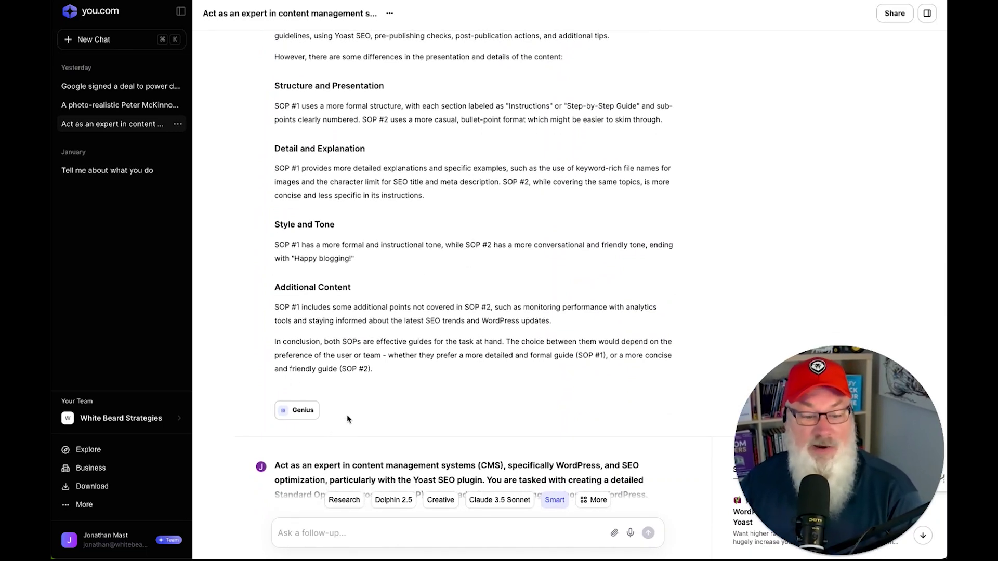
scroll(348, 417, "up", 3)
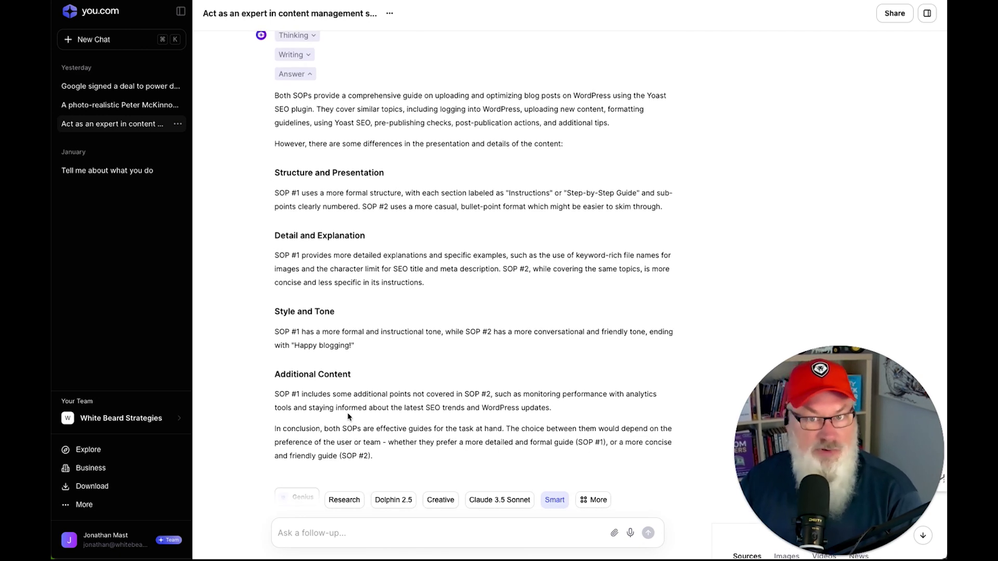
scroll(348, 416, "down", 8)
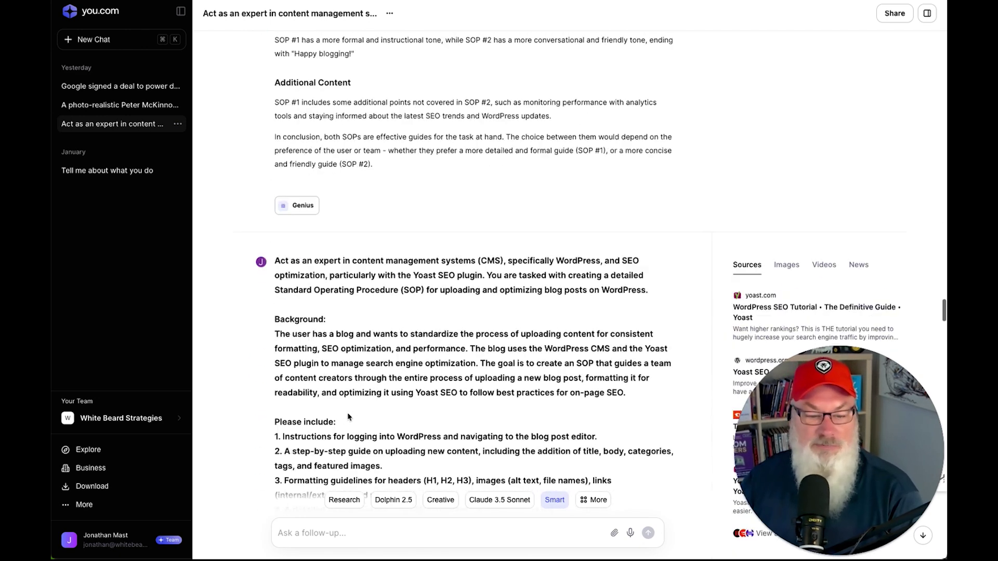
scroll(348, 413, "down", 20)
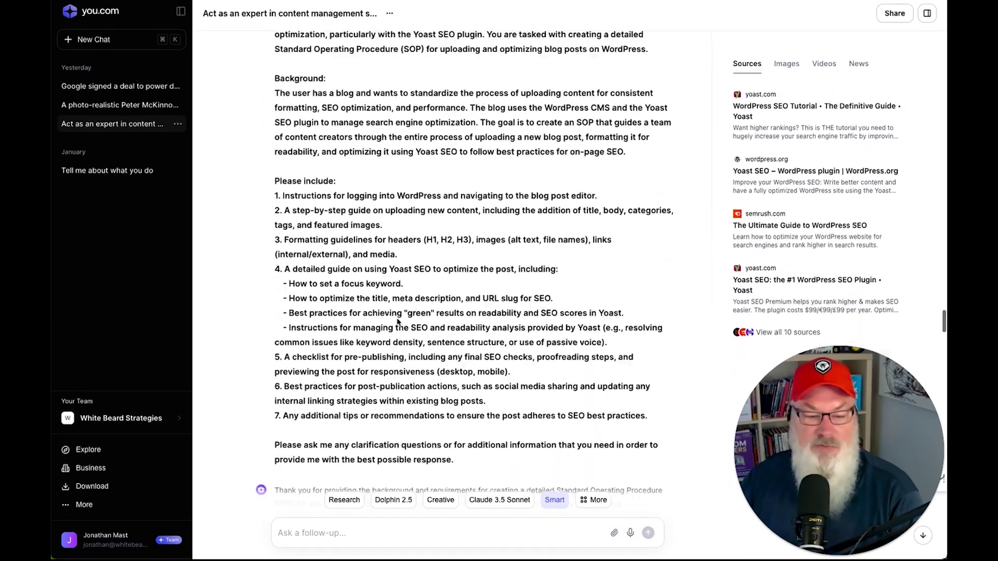
scroll(397, 323, "down", 15)
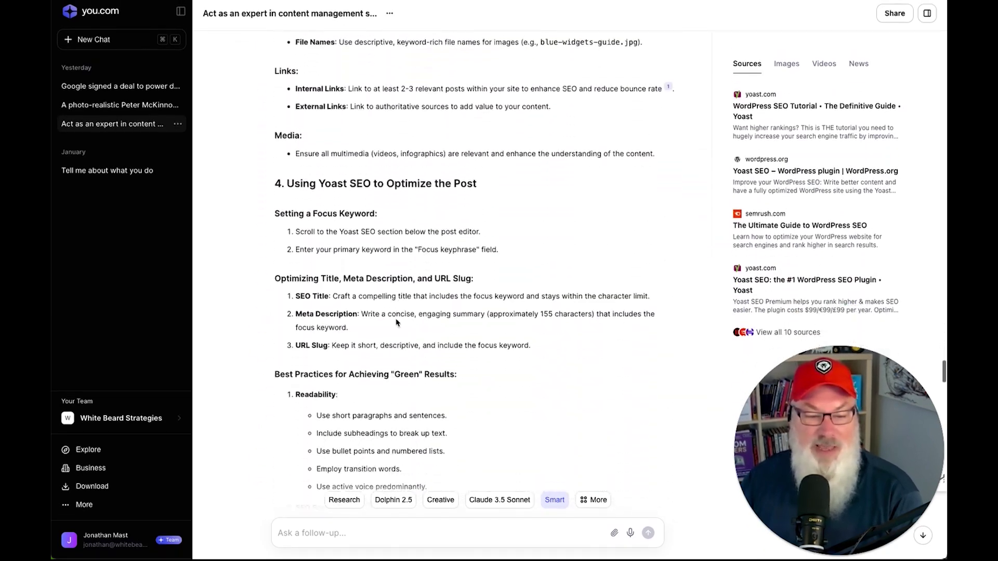
scroll(397, 319, "down", 6)
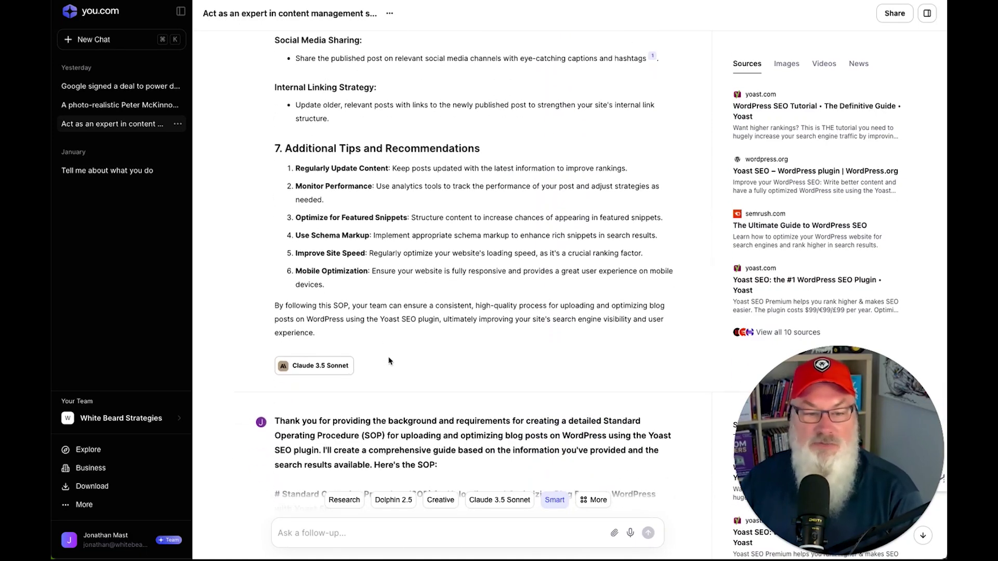
scroll(389, 360, "up", 8)
scroll(389, 357, "down", 10)
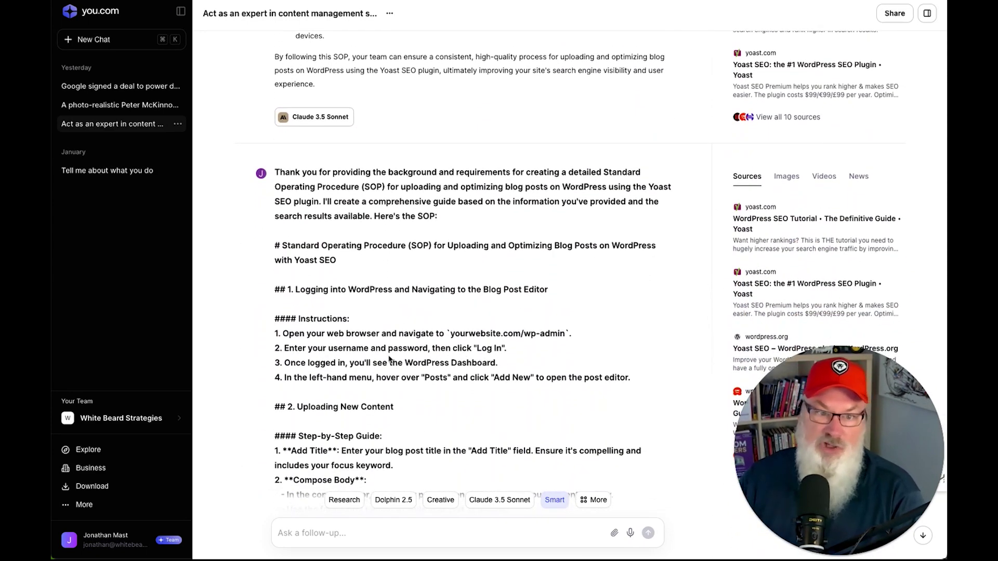
scroll(427, 360, "down", 5)
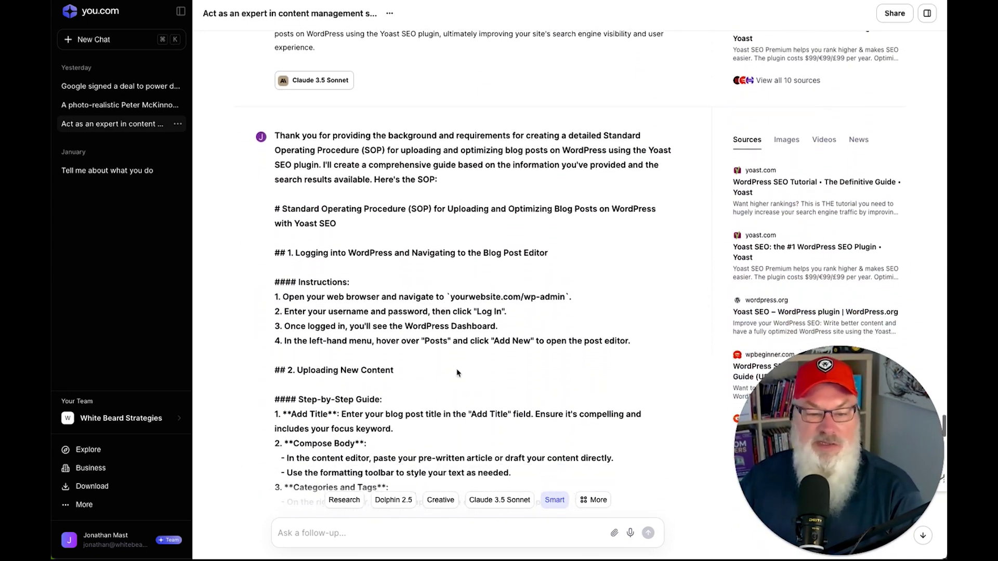
scroll(457, 373, "down", 13)
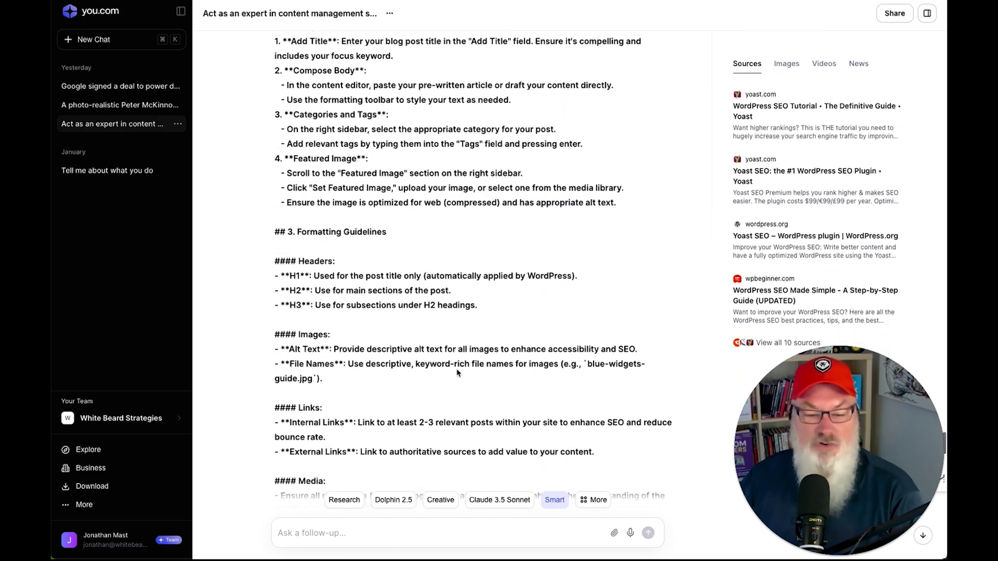
scroll(457, 369, "down", 13)
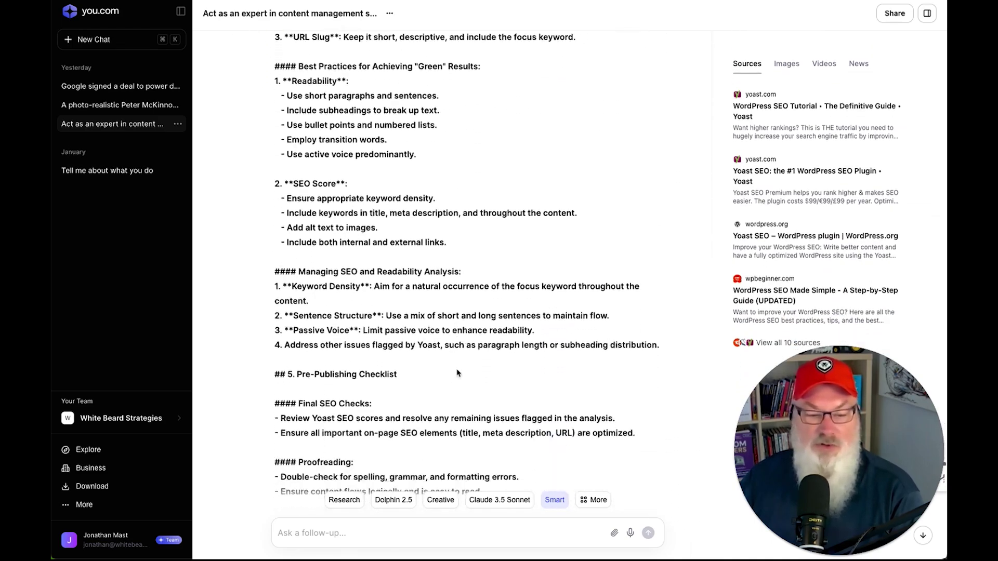
scroll(457, 373, "down", 9)
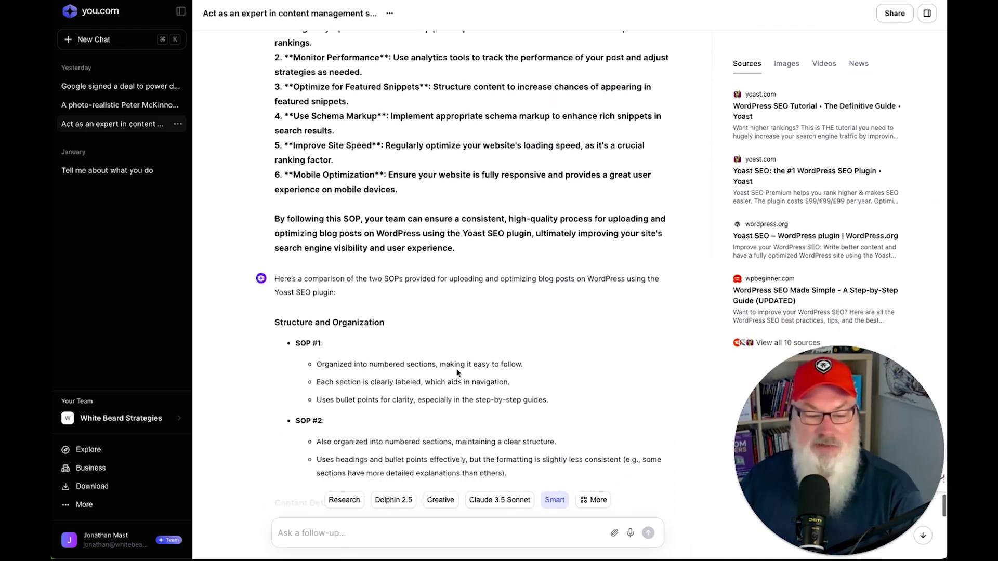
scroll(457, 372, "down", 10)
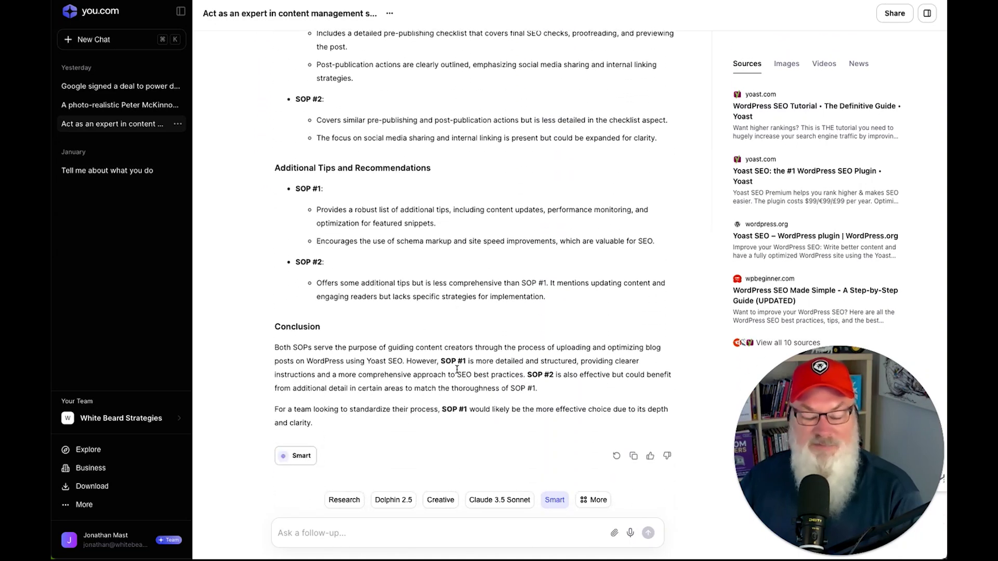
left_click(596, 504)
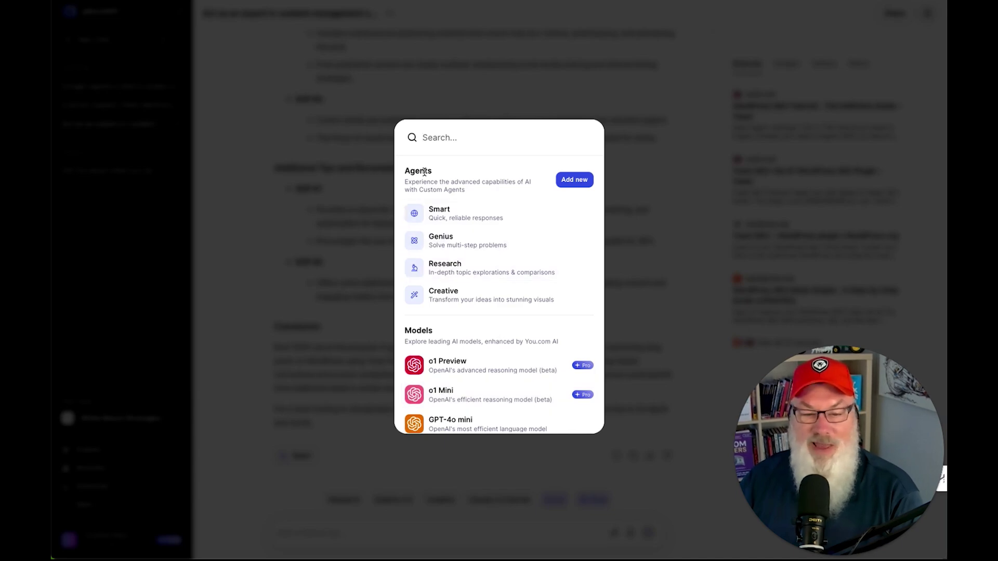
Dismiss the agent and model list and scroll through the SOP comparison
left_click(287, 265)
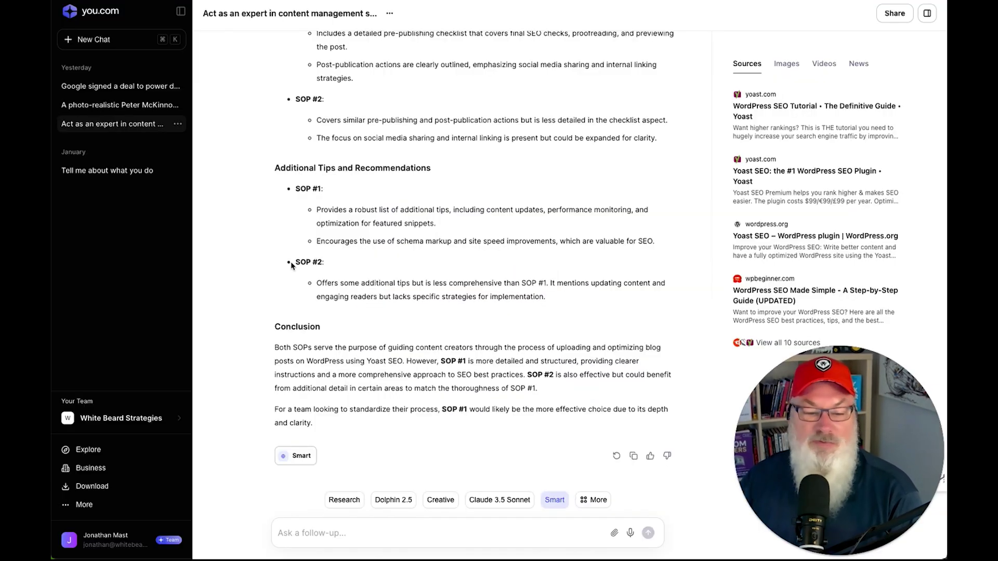
scroll(292, 265, "up", 3)
scroll(293, 268, "down", 1)
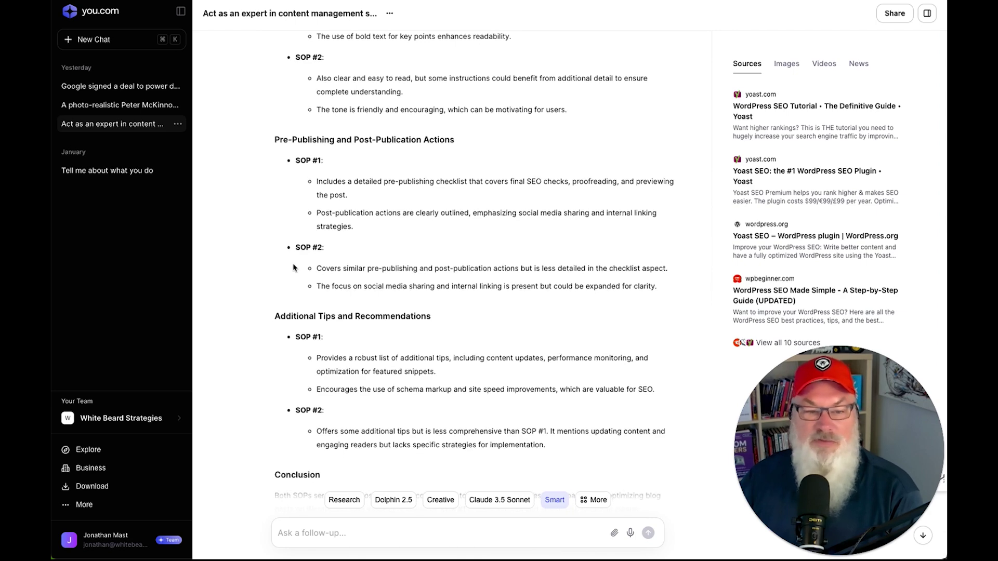
scroll(293, 268, "down", 5)
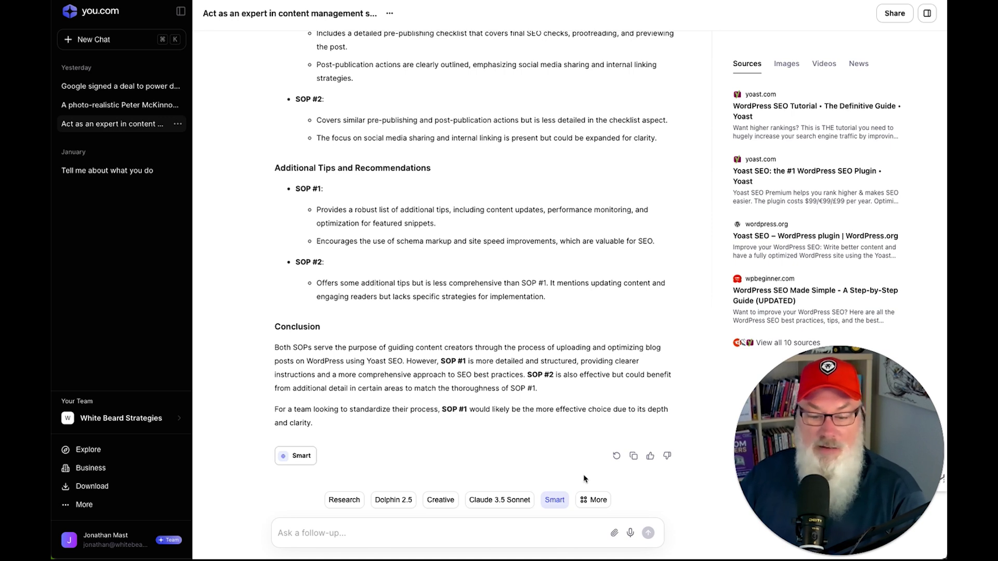
Reopen and close the model picker, then open the 'A photo-realistic…' image chat
left_click(595, 502)
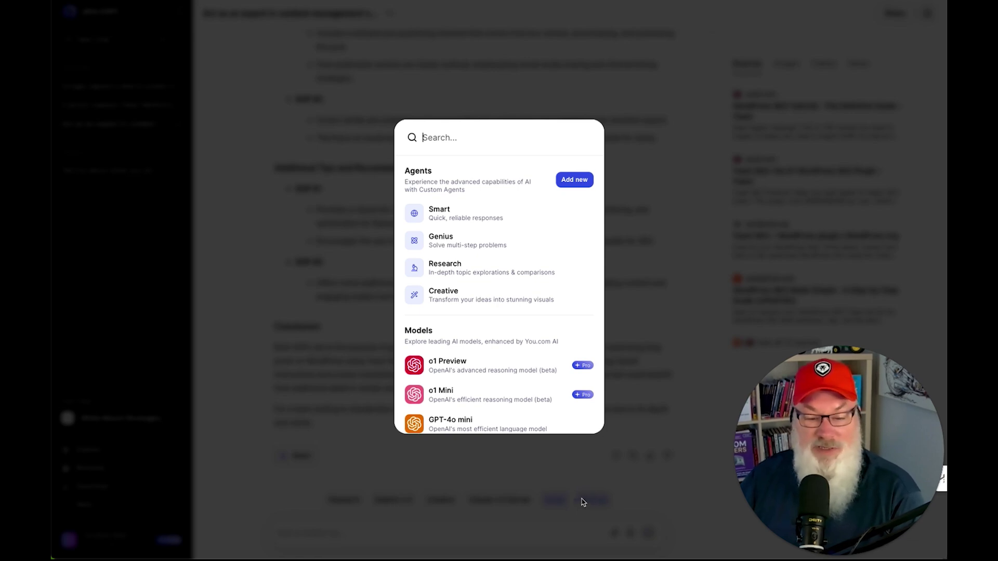
left_click(256, 211)
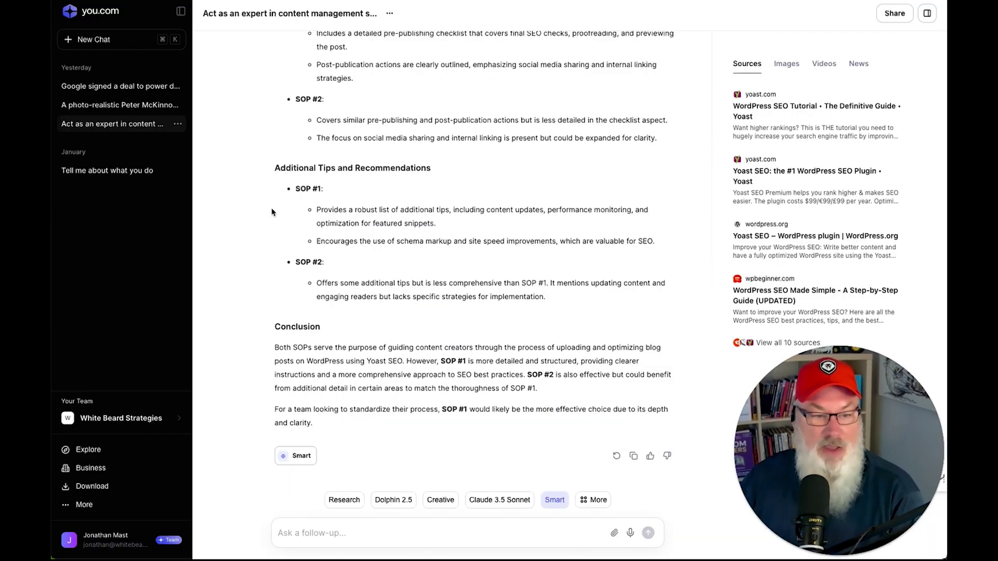
left_click(124, 107)
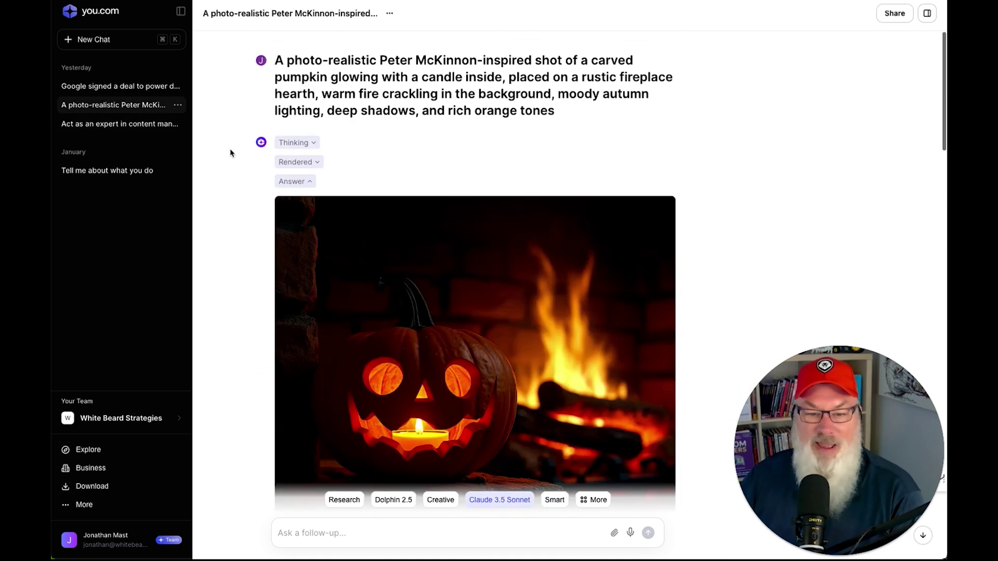
Scroll down the fireside pumpkin image chat, then browse and close the agents and models list
scroll(230, 153, "down", 1)
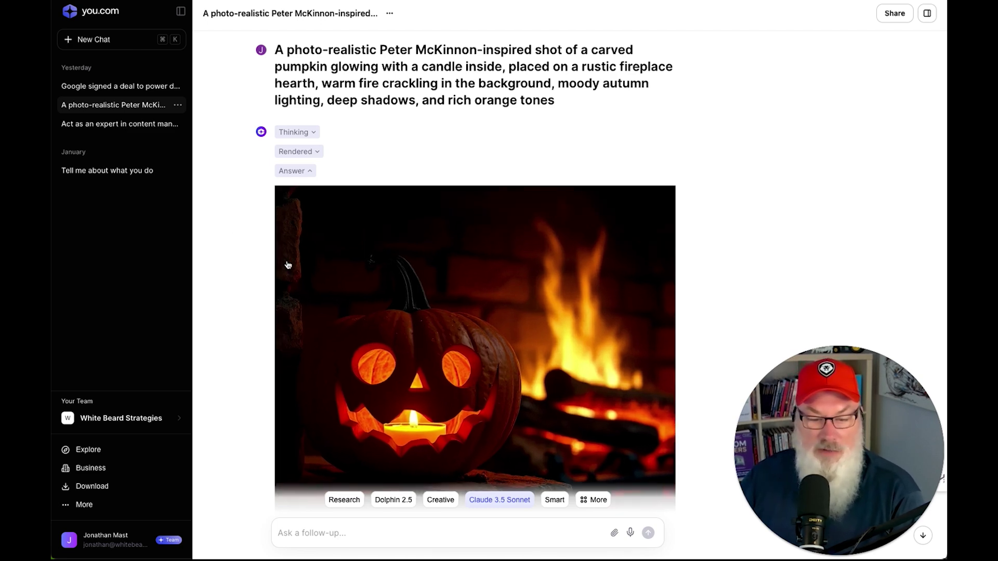
scroll(255, 238, "down", 1)
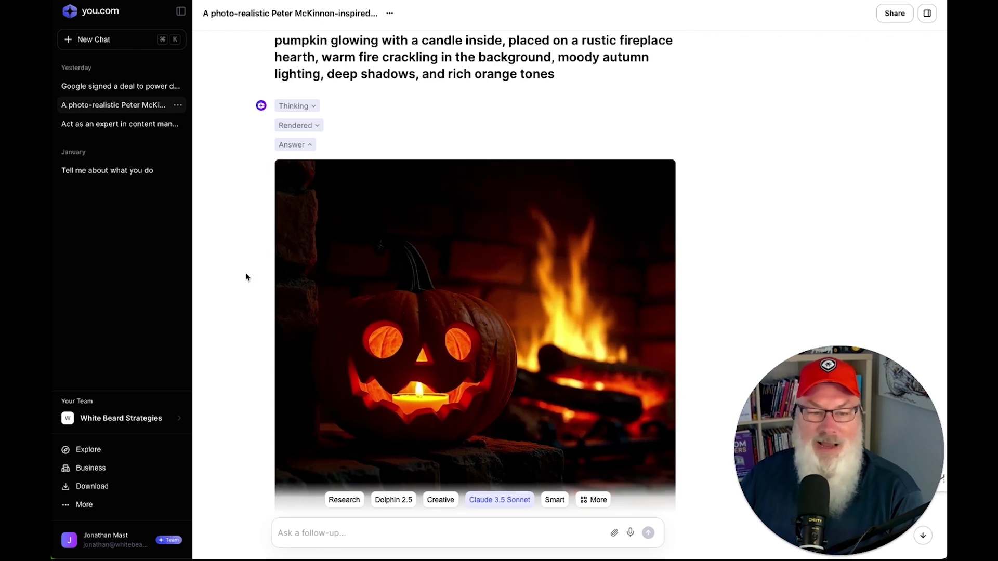
scroll(246, 277, "down", 5)
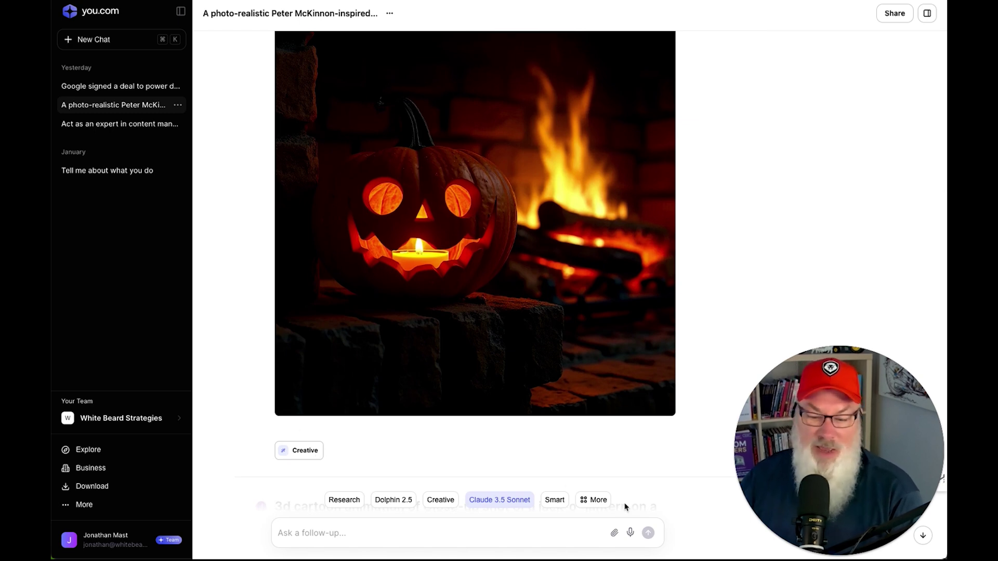
left_click(595, 501)
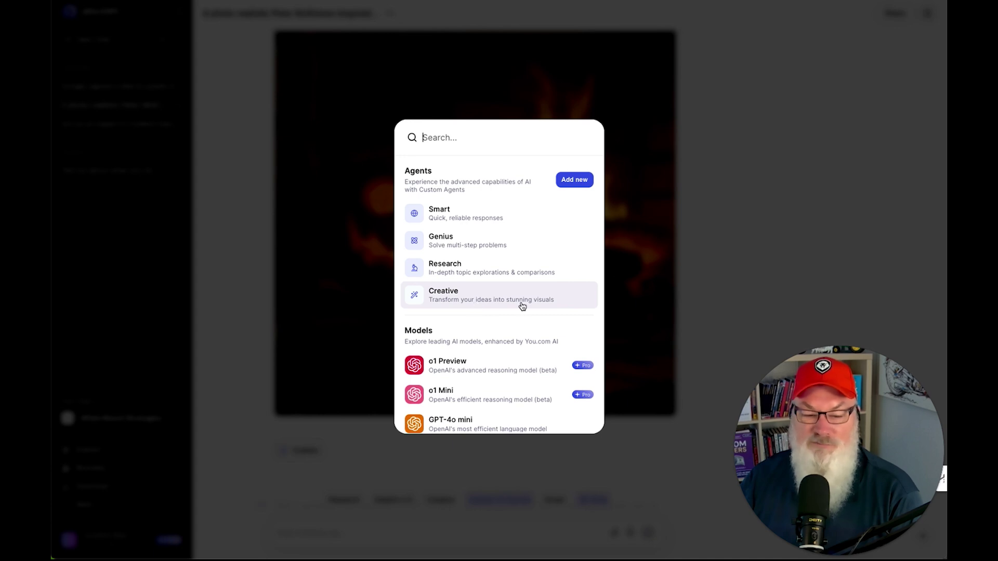
left_click(247, 243)
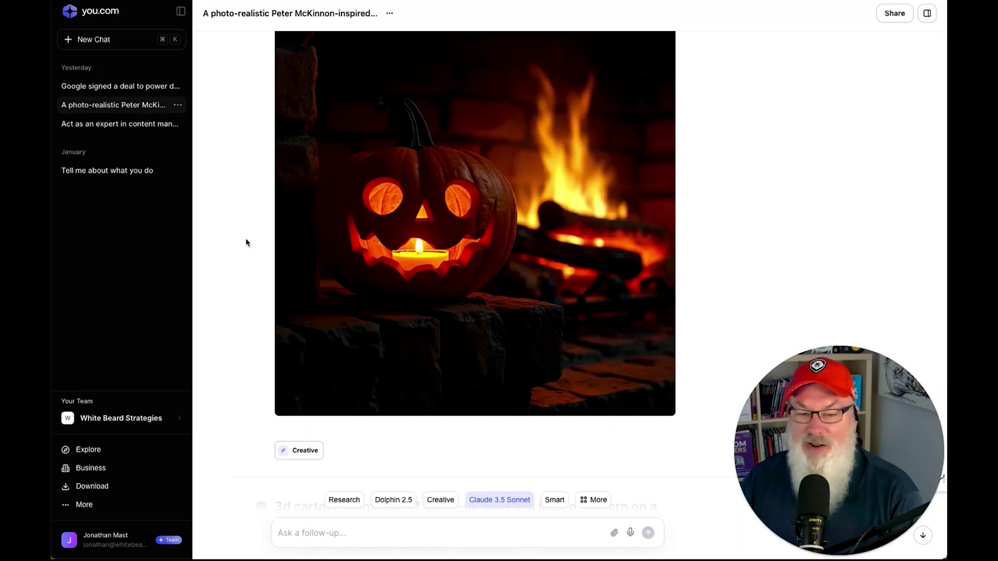
scroll(247, 243, "down", 6)
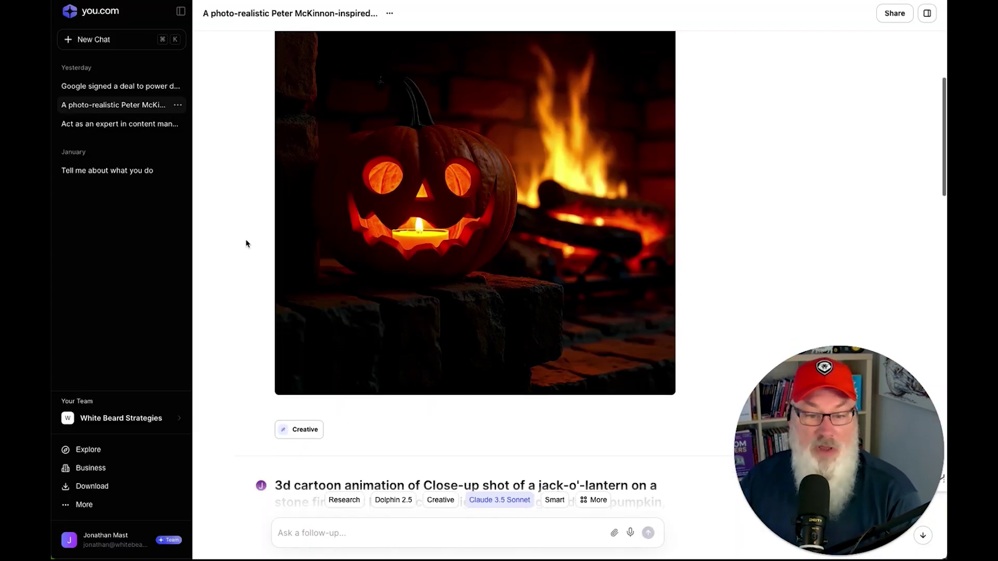
scroll(247, 242, "down", 3)
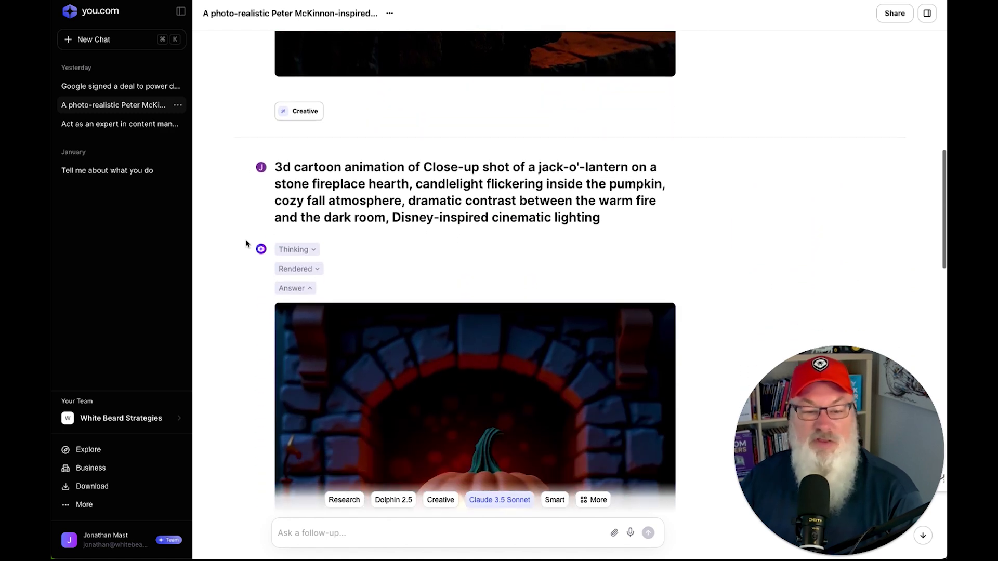
scroll(247, 244, "down", 3)
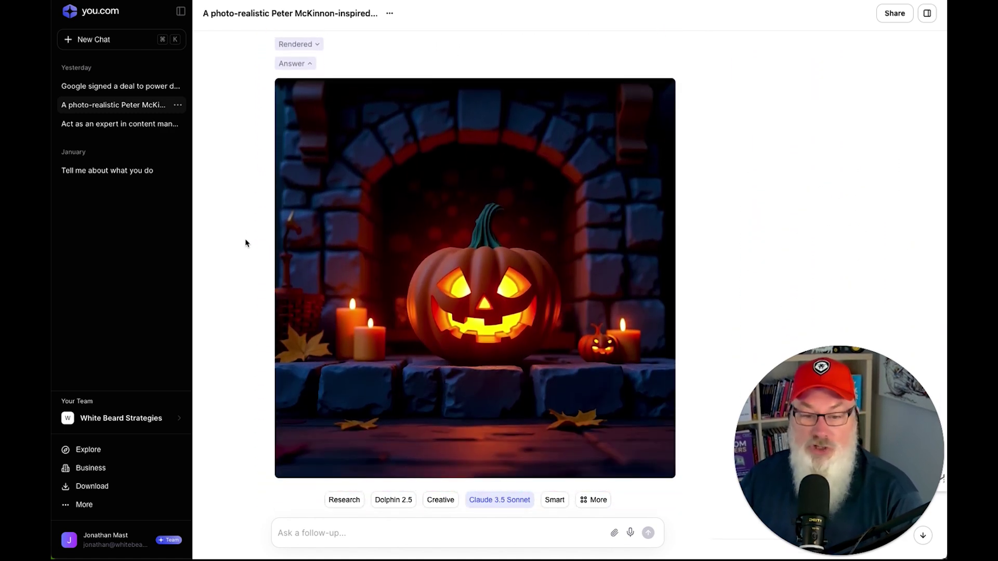
scroll(246, 243, "down", 6)
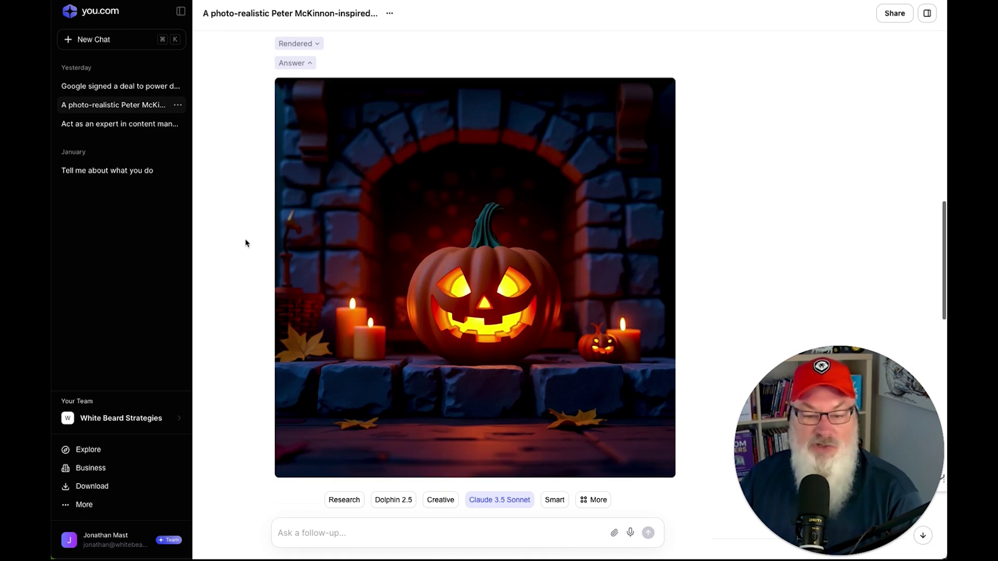
scroll(246, 242, "down", 4)
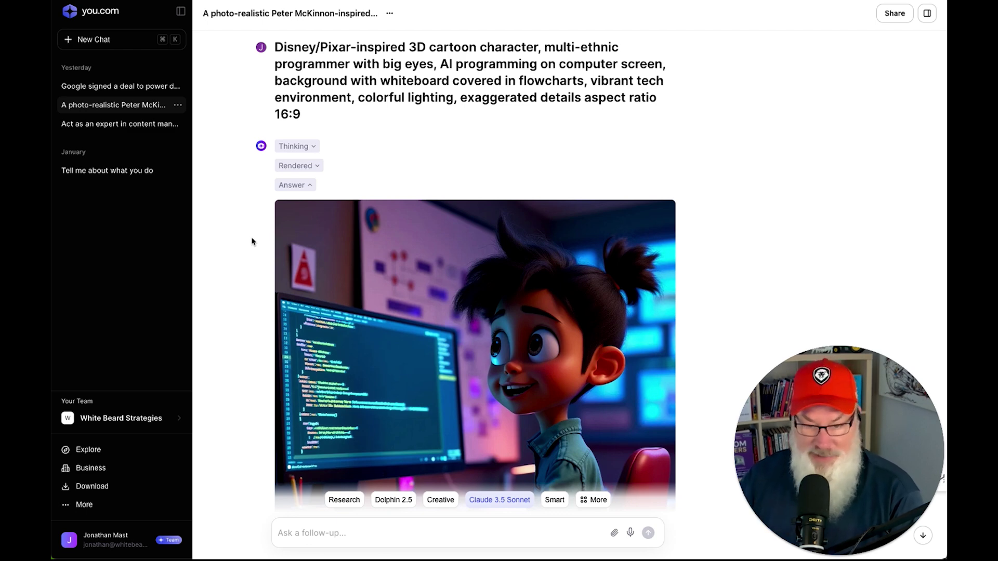
scroll(254, 249, "down", 2)
scroll(254, 263, "down", 2)
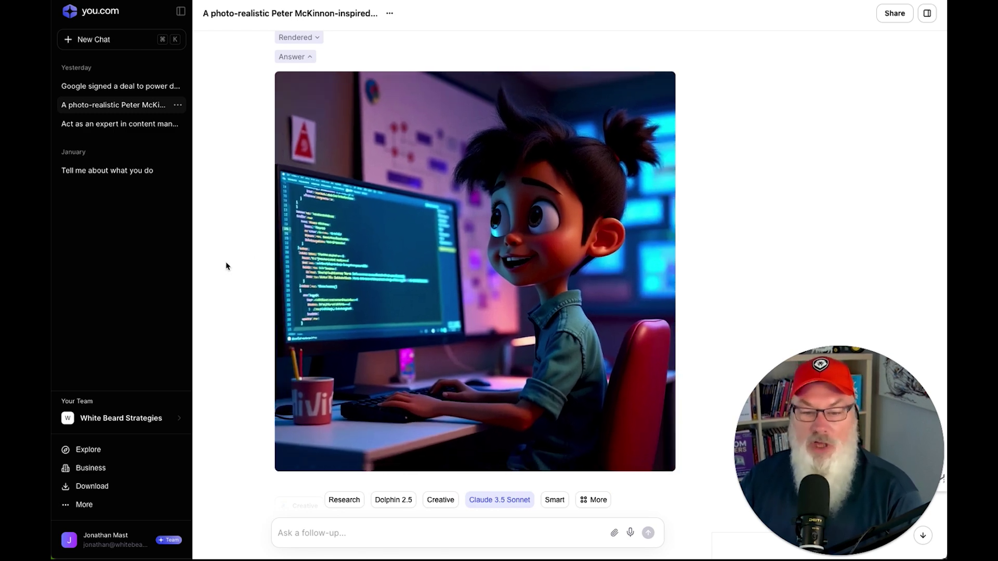
scroll(226, 266, "down", 5)
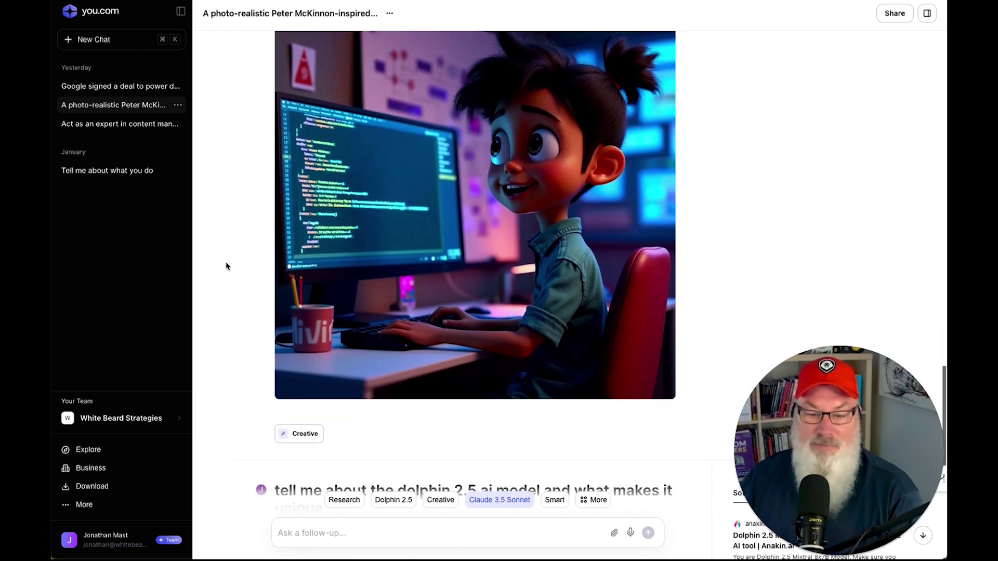
scroll(226, 267, "up", 3)
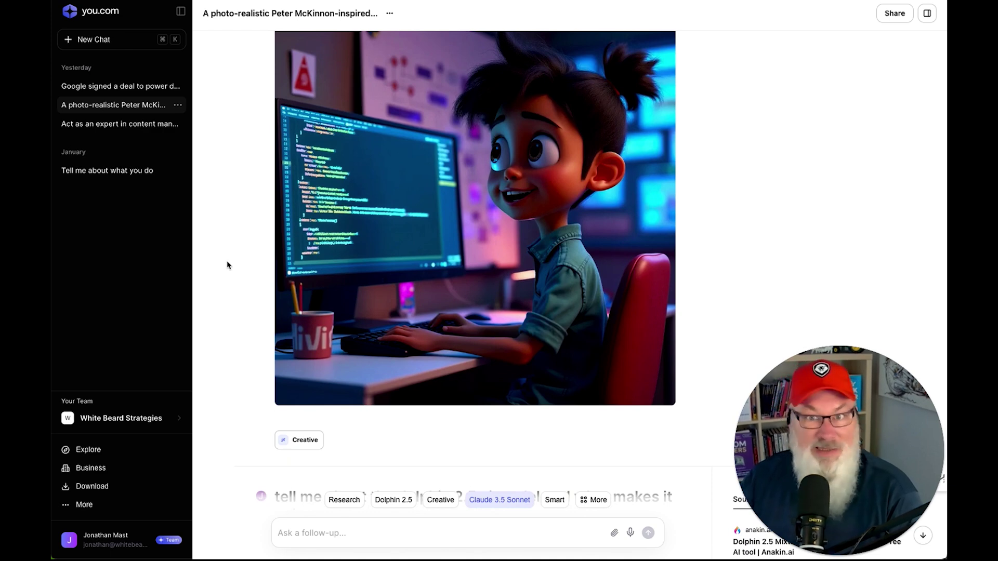
scroll(227, 265, "up", 2)
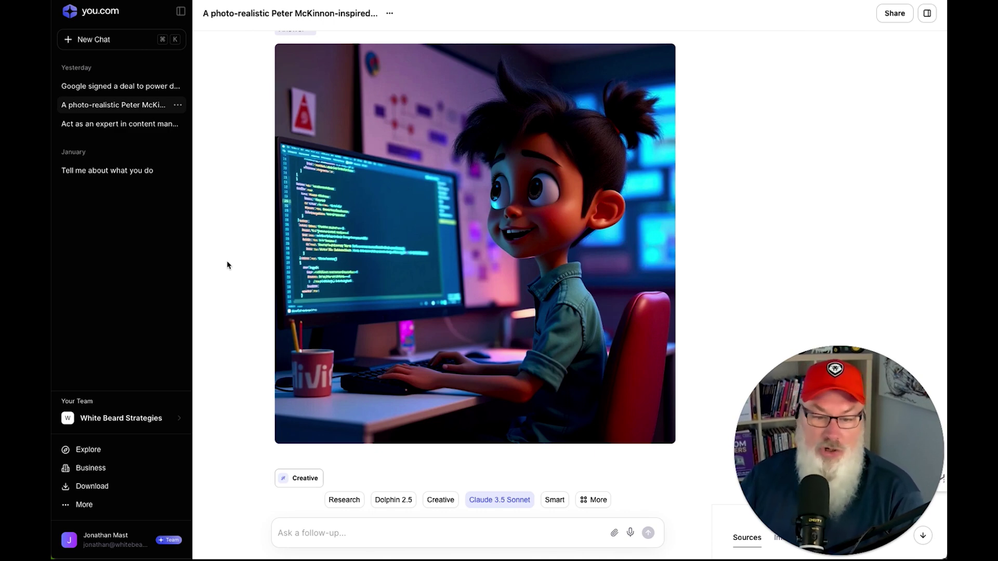
scroll(227, 265, "down", 5)
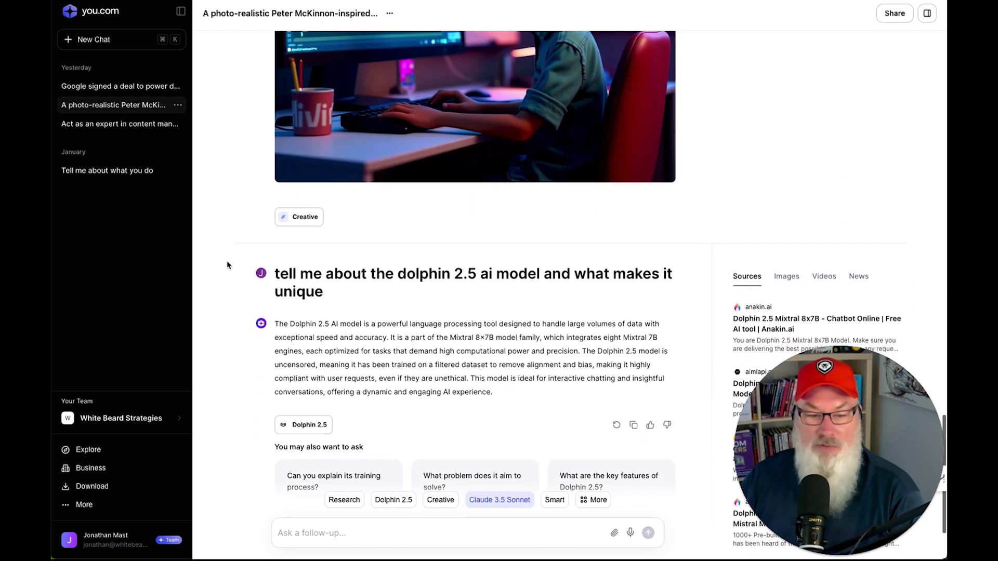
scroll(228, 266, "down", 2)
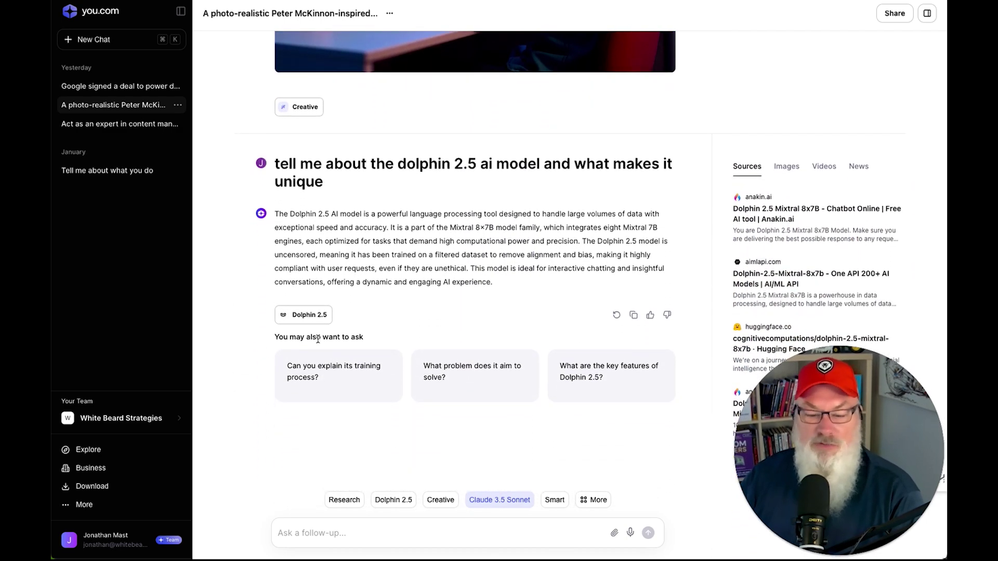
left_click(598, 500)
scroll(488, 353, "down", 10)
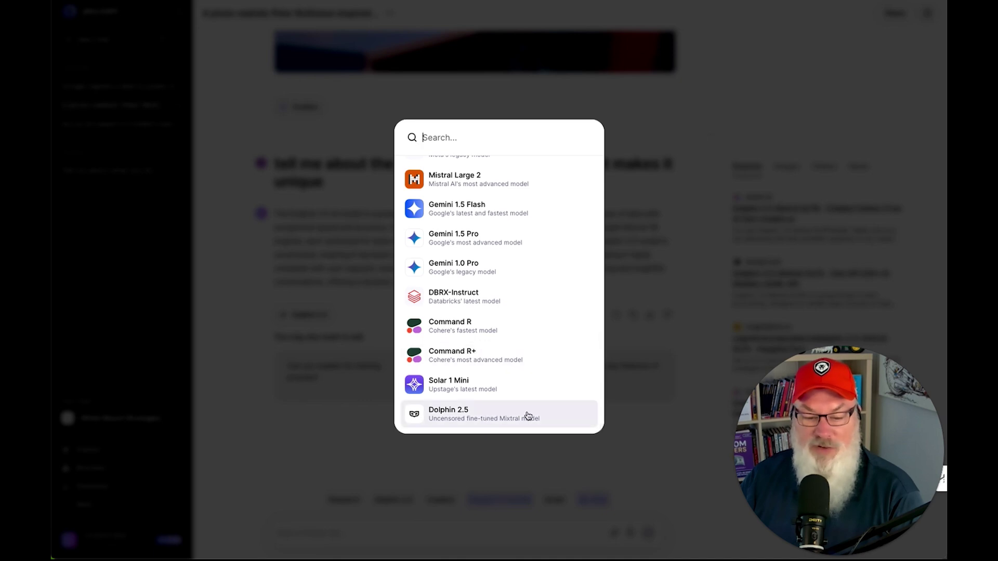
left_click(237, 278)
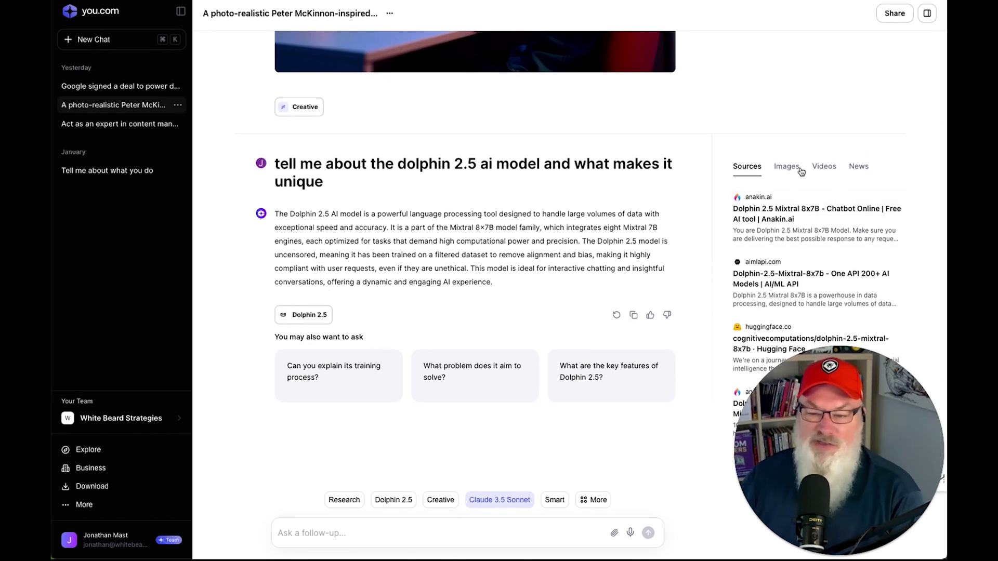
left_click_drag(853, 408, 199, 398)
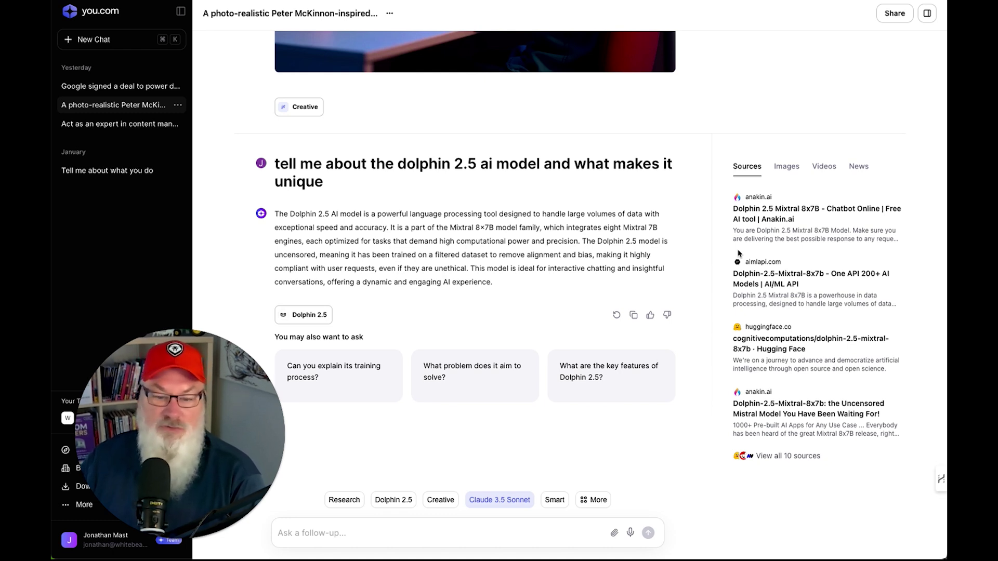
Scroll up the chat, then choose Explore from the sidebar More menu to see trending stories
scroll(727, 245, "up", 10)
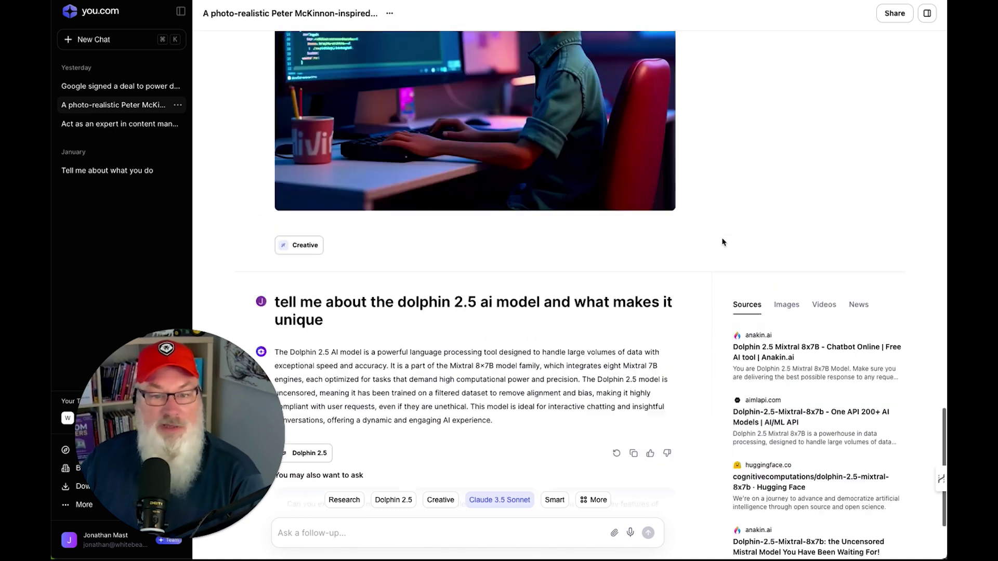
scroll(725, 241, "up", 20)
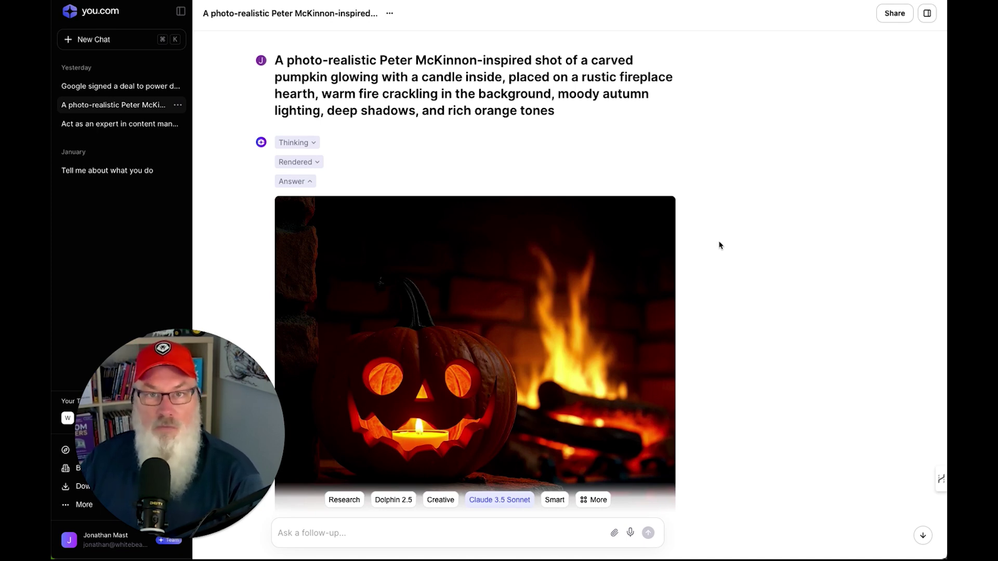
left_click_drag(270, 367, 871, 366)
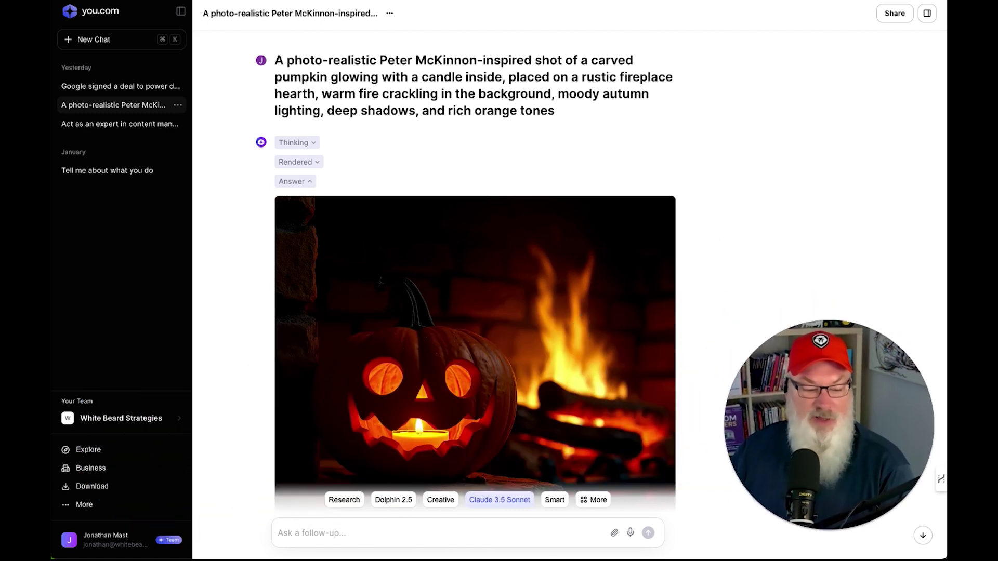
left_click(82, 507)
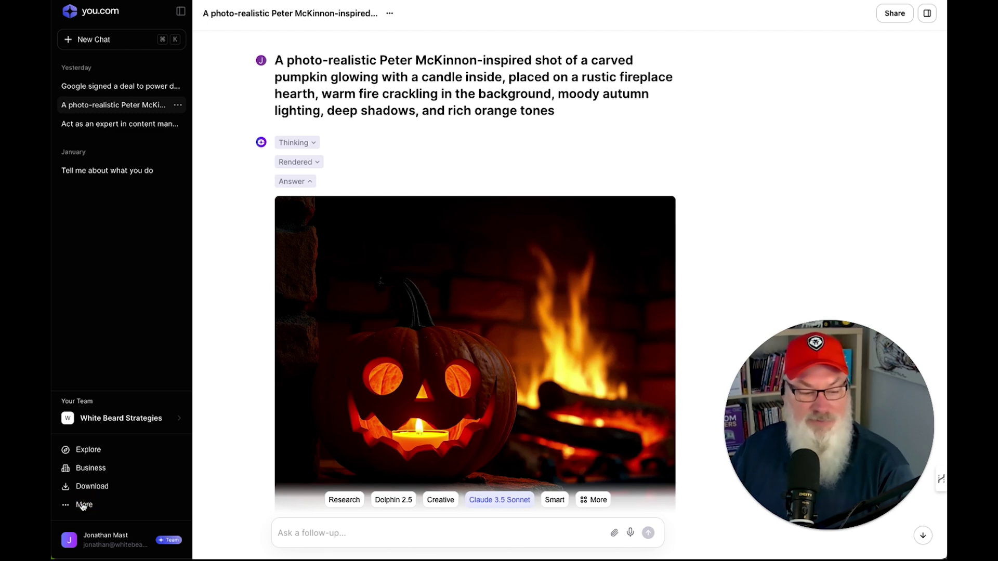
left_click(82, 507)
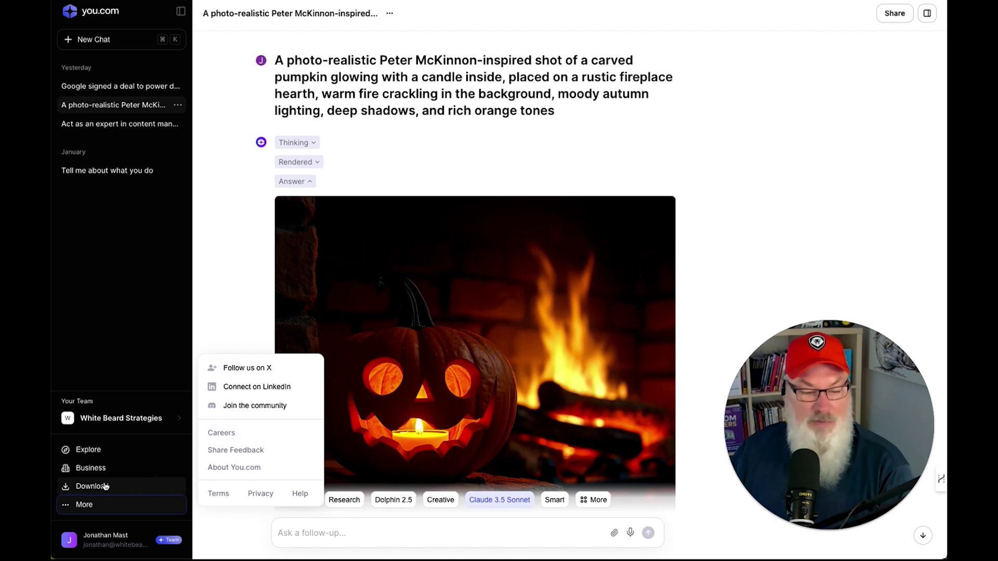
left_click(99, 452)
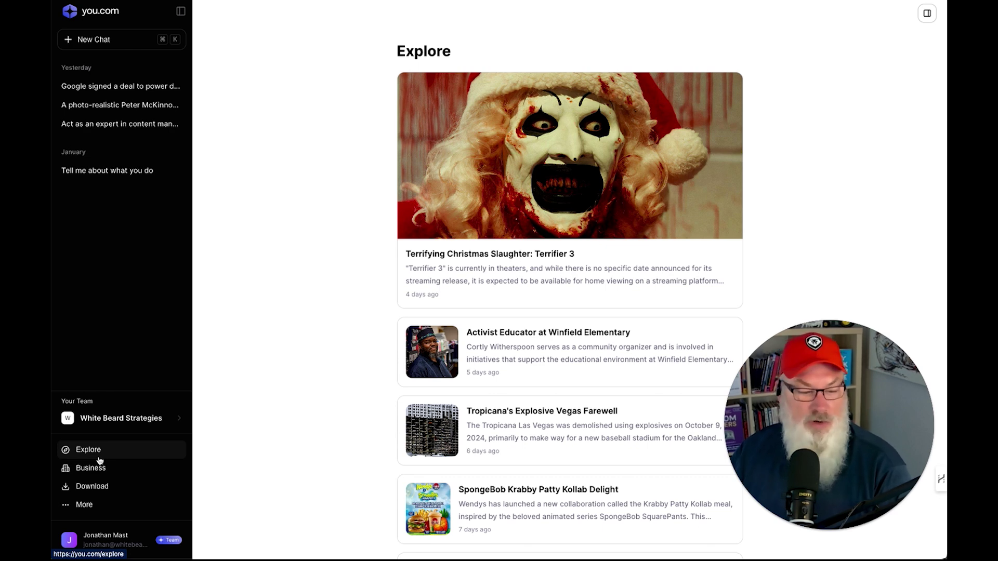
Glance at the Business page and Download options, then open the 'Google signed a deal…' chat
left_click(99, 466)
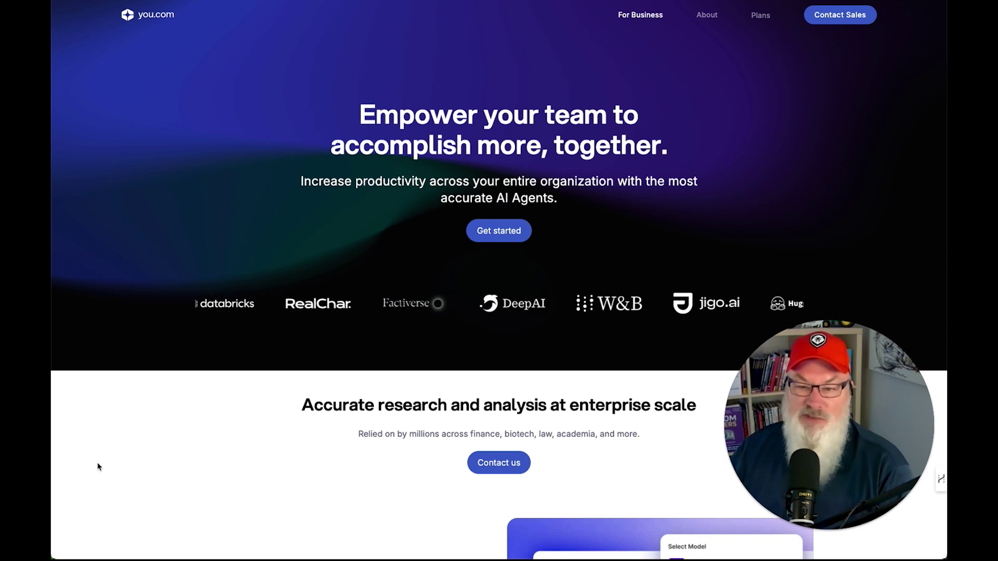
key("alt+Left")
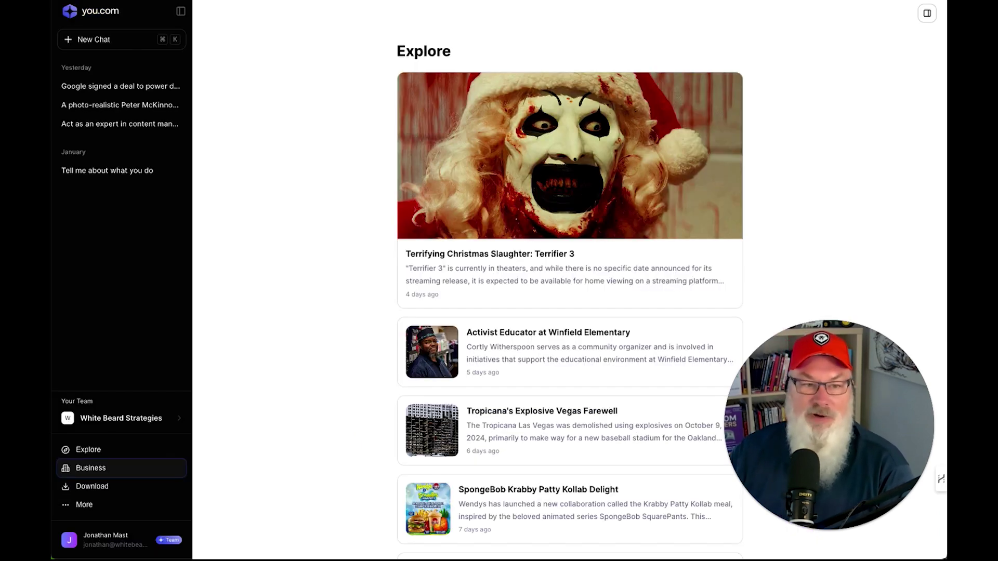
left_click(94, 486)
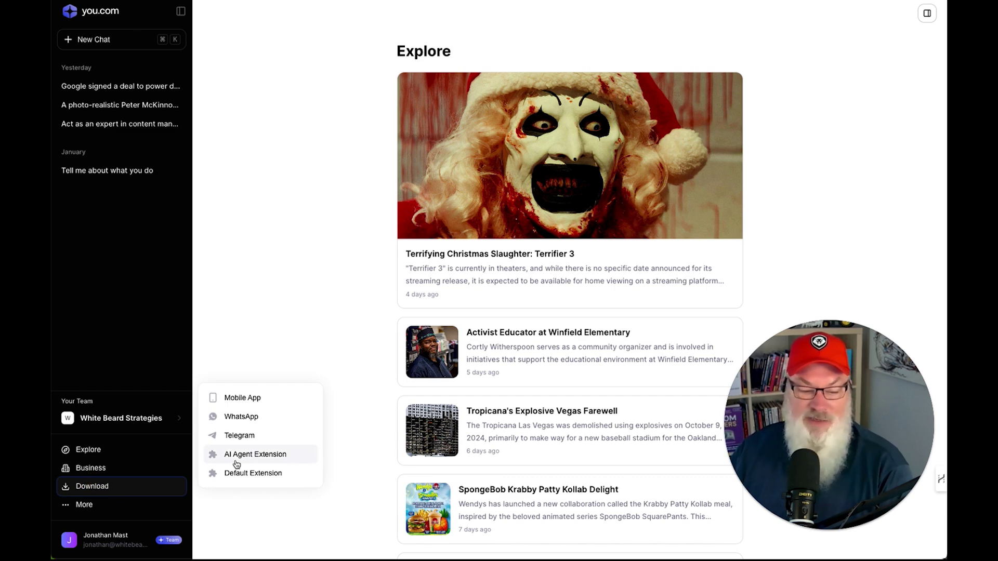
left_click(139, 344)
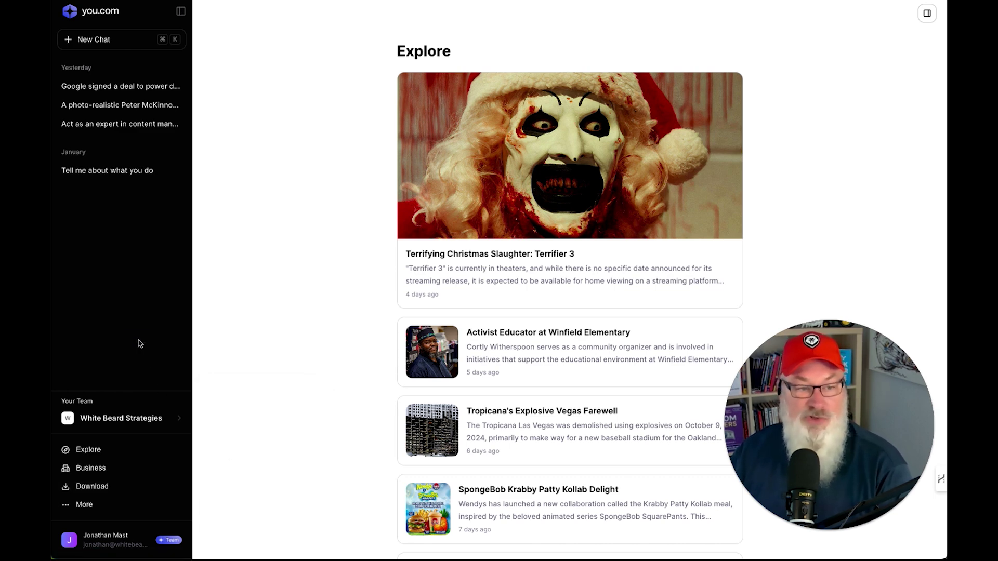
left_click(121, 91)
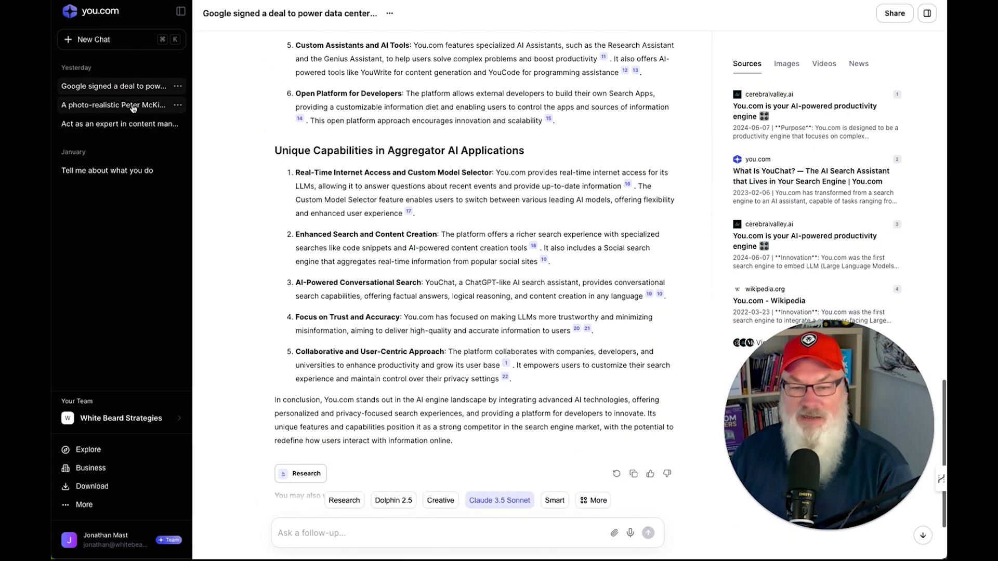
Scroll through the answer on You.com's unique aggregator AI capabilities and its sources
scroll(233, 166, "up", 15)
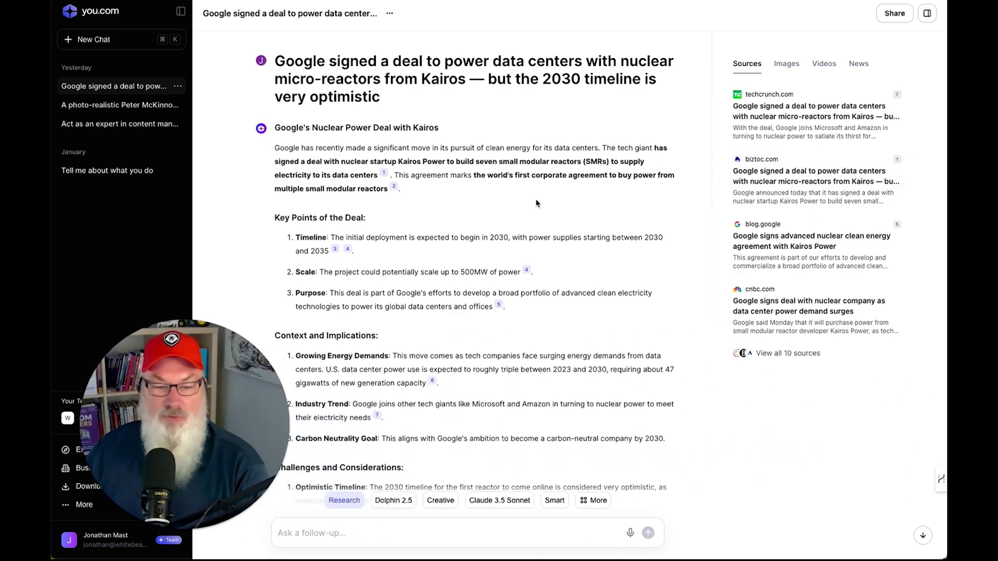
scroll(537, 198, "down", 10)
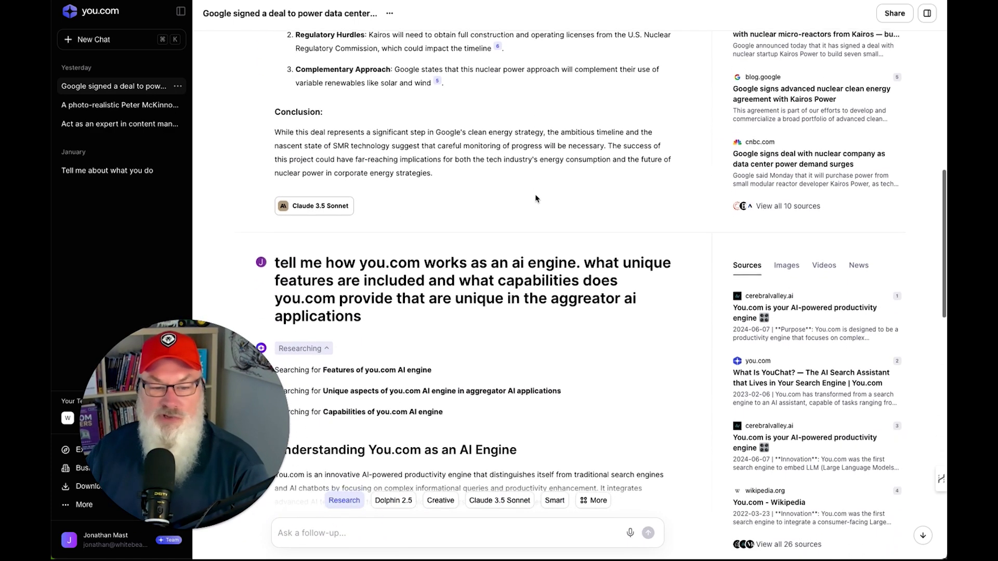
scroll(536, 199, "down", 13)
scroll(536, 198, "down", 5)
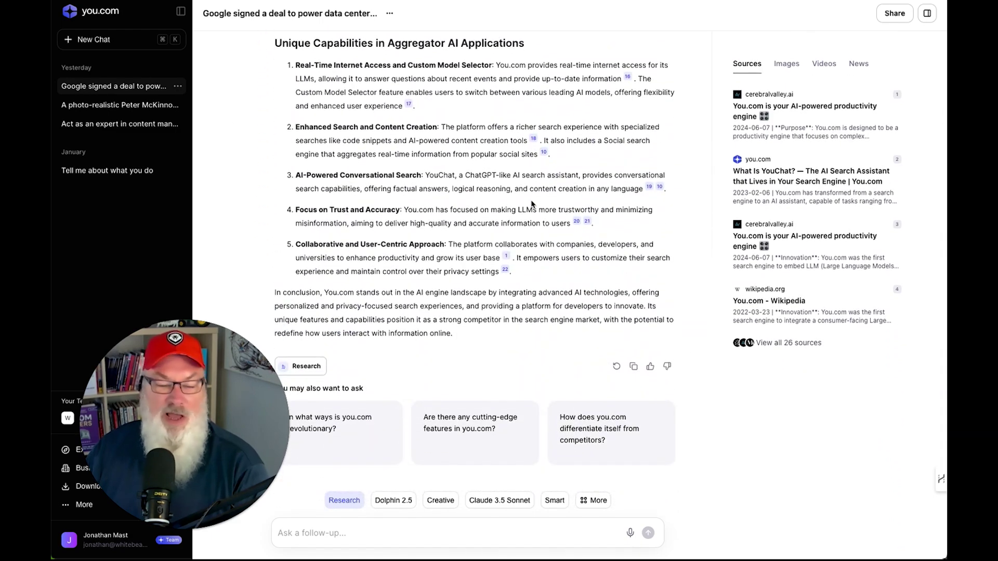
scroll(532, 202, "up", 12)
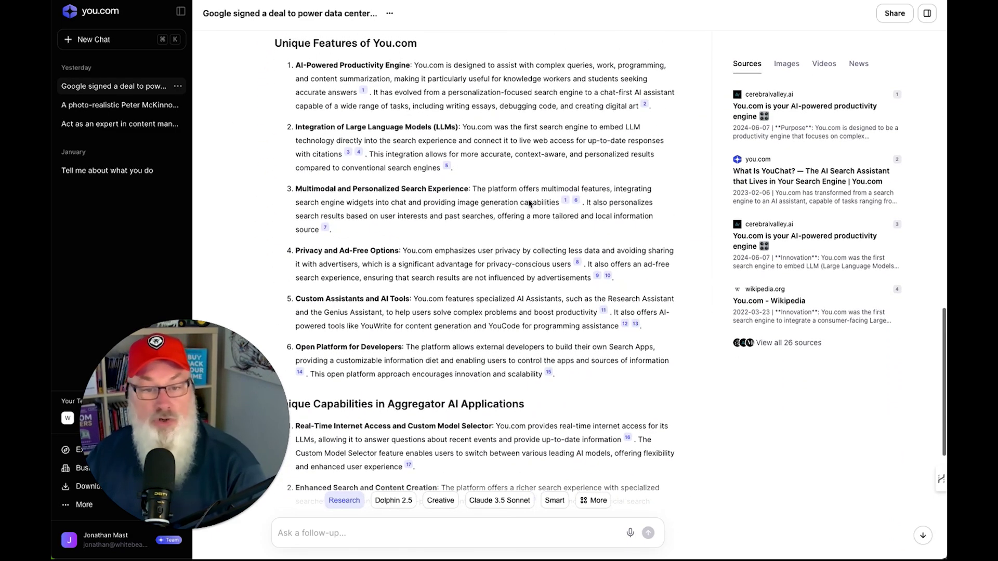
scroll(530, 203, "up", 3)
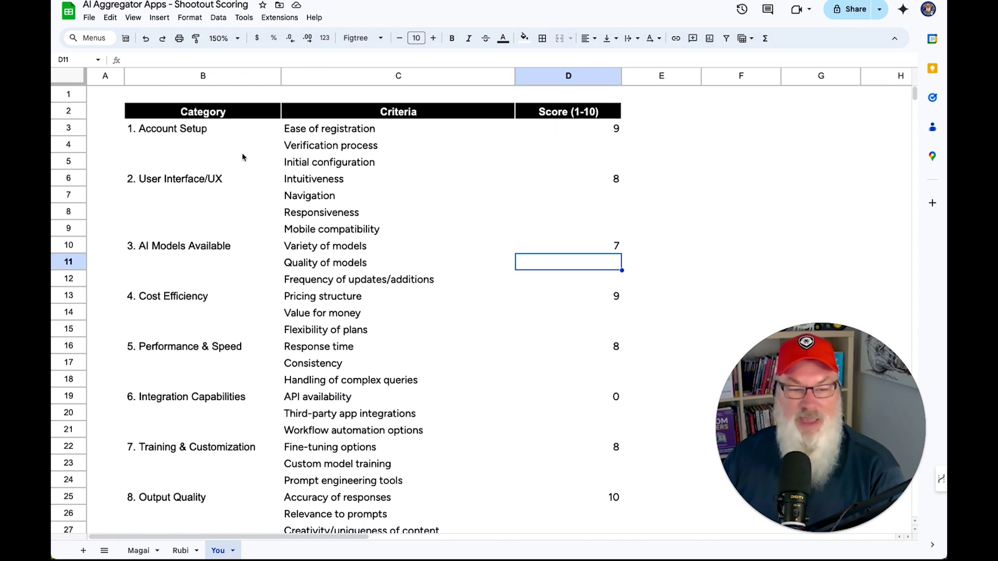
left_click(201, 131)
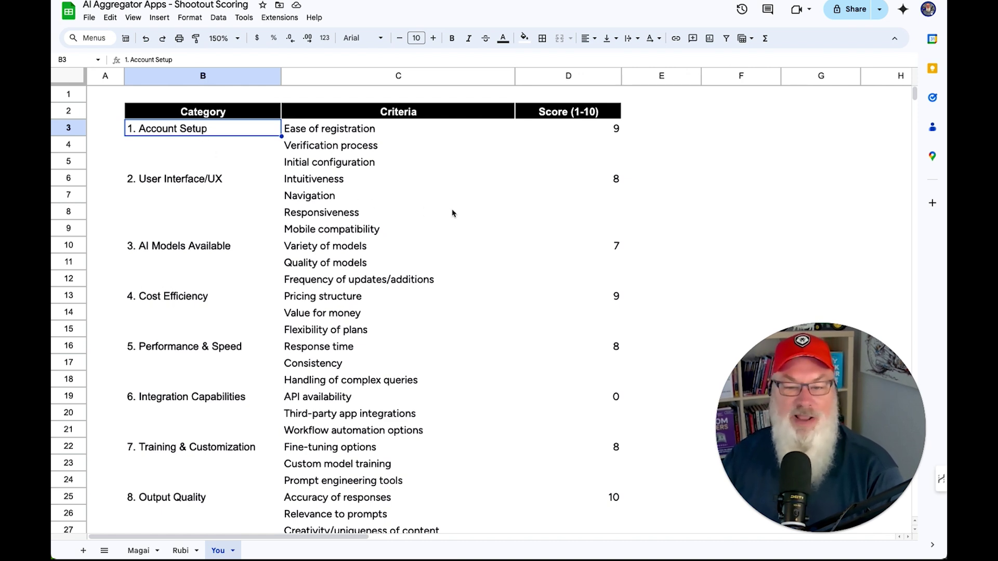
scroll(452, 213, "down", 1)
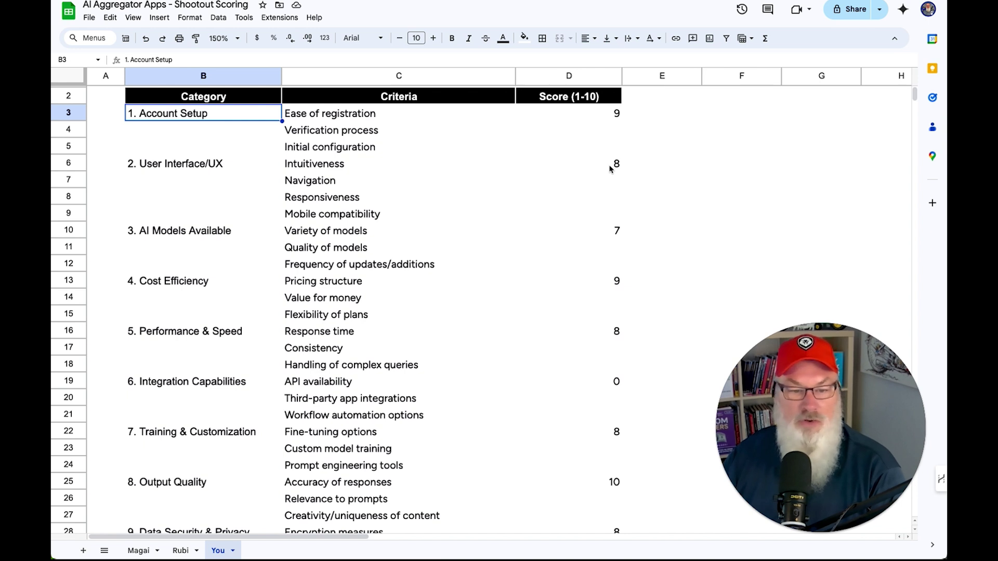
left_click(604, 230)
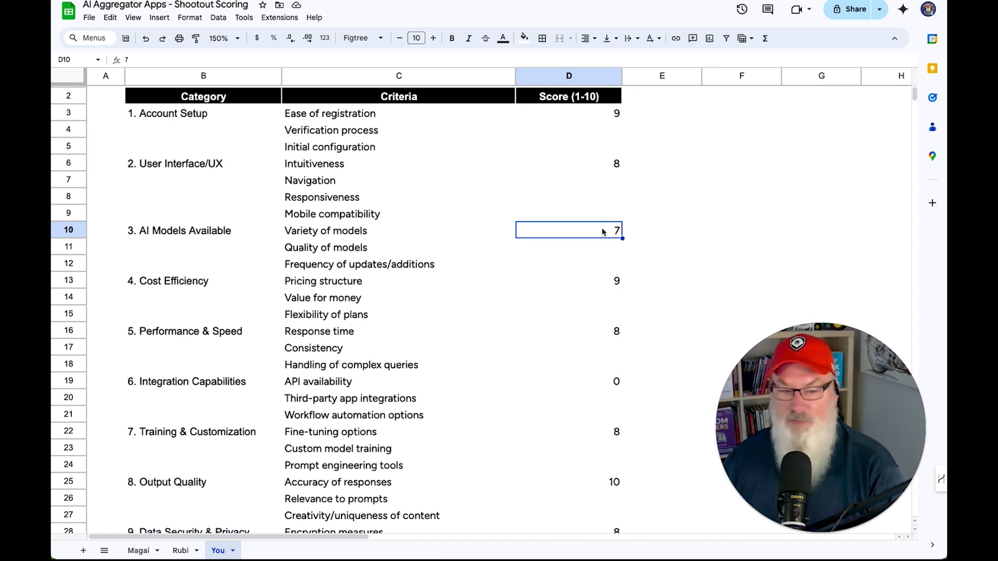
left_click(595, 282)
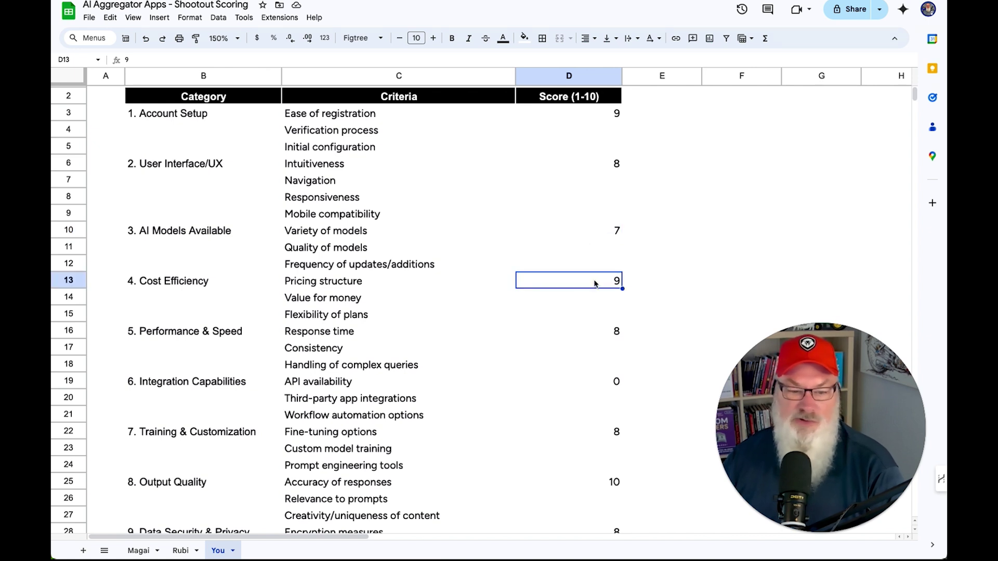
left_click(597, 331)
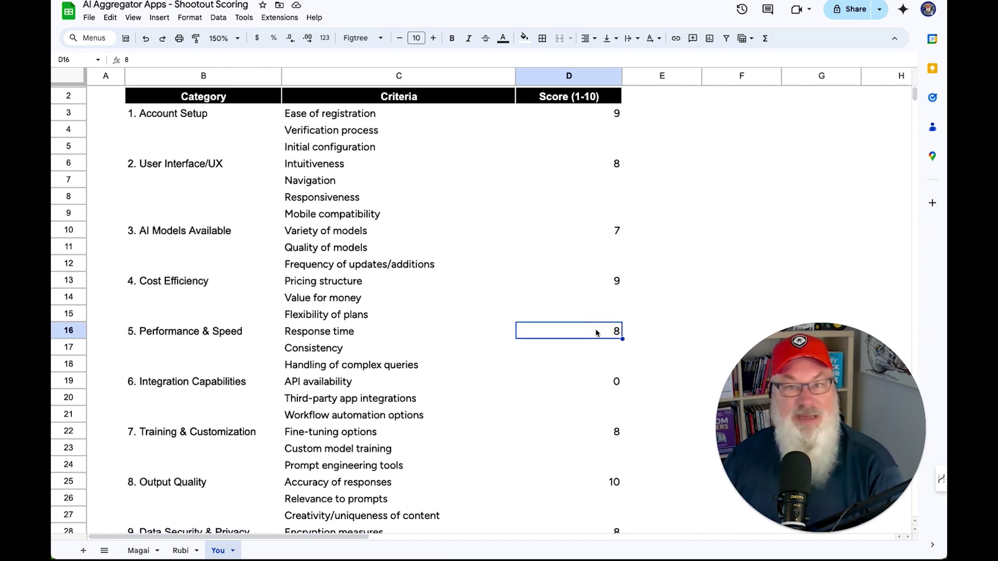
scroll(598, 332, "down", 5)
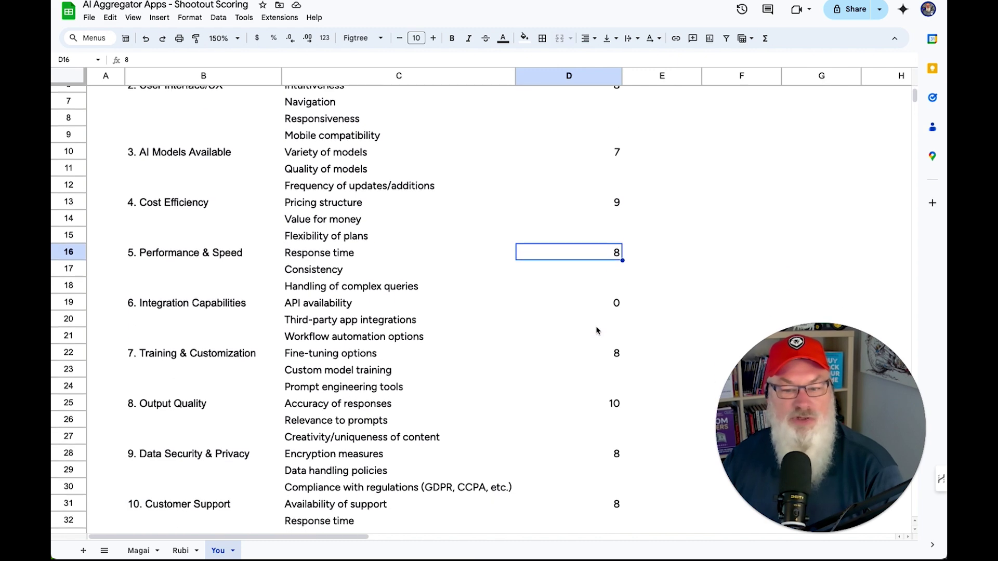
scroll(597, 331, "down", 3)
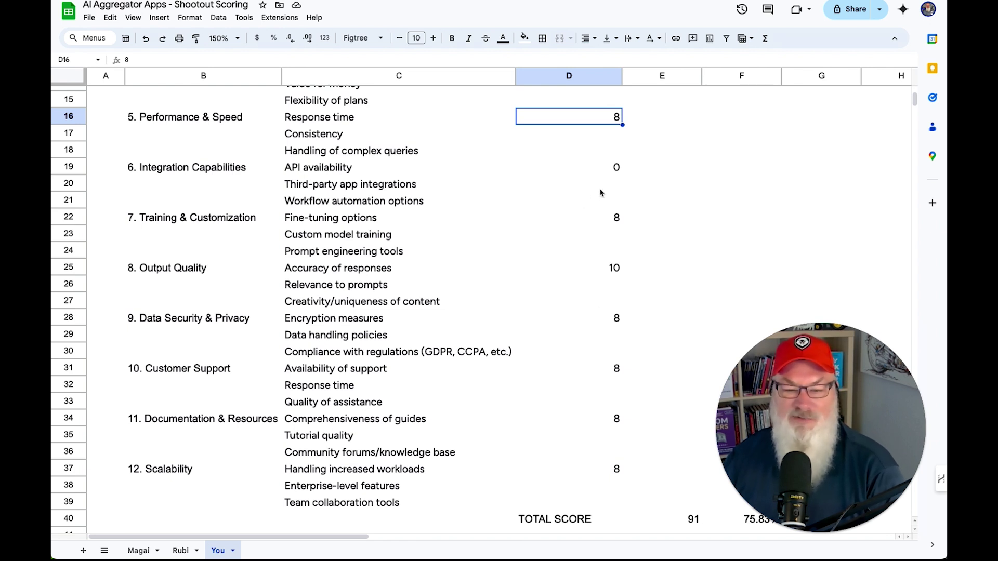
Change the Training & Customization score in D22 to 6
left_click(600, 220)
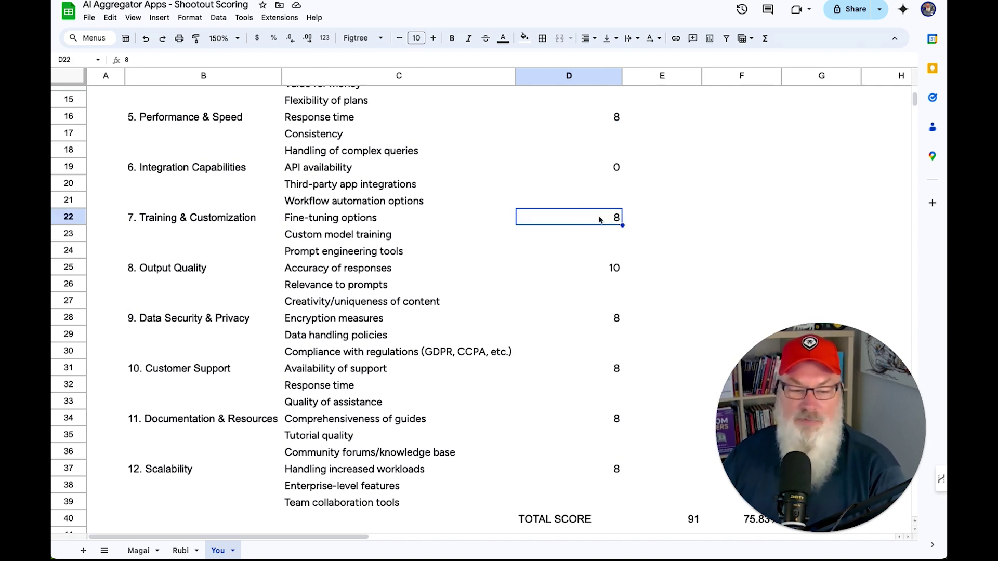
type("6")
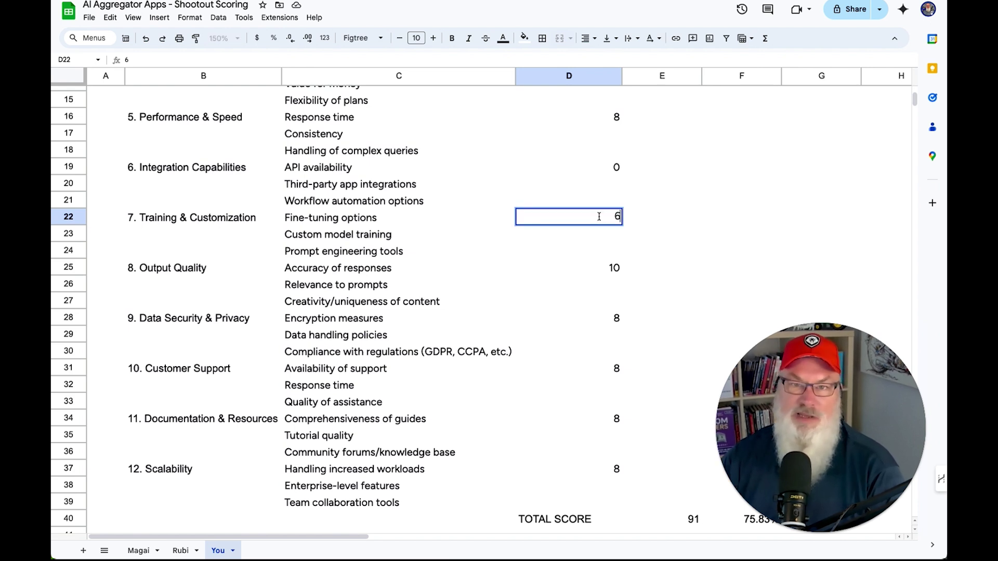
key("Return")
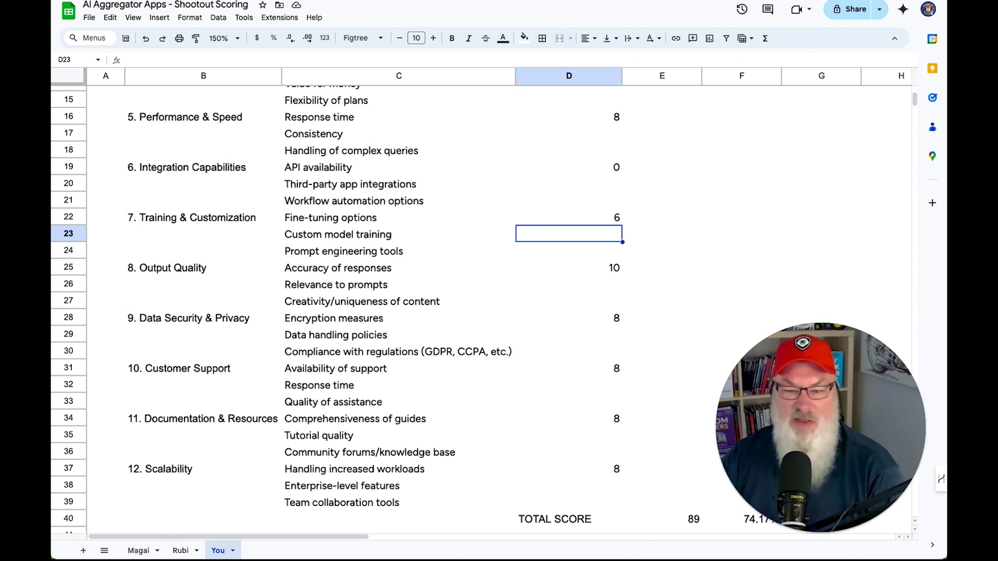
Review Output Quality, Data Security and Customer Support, then set Documentation & Resources (D34) to 7
left_click(569, 250)
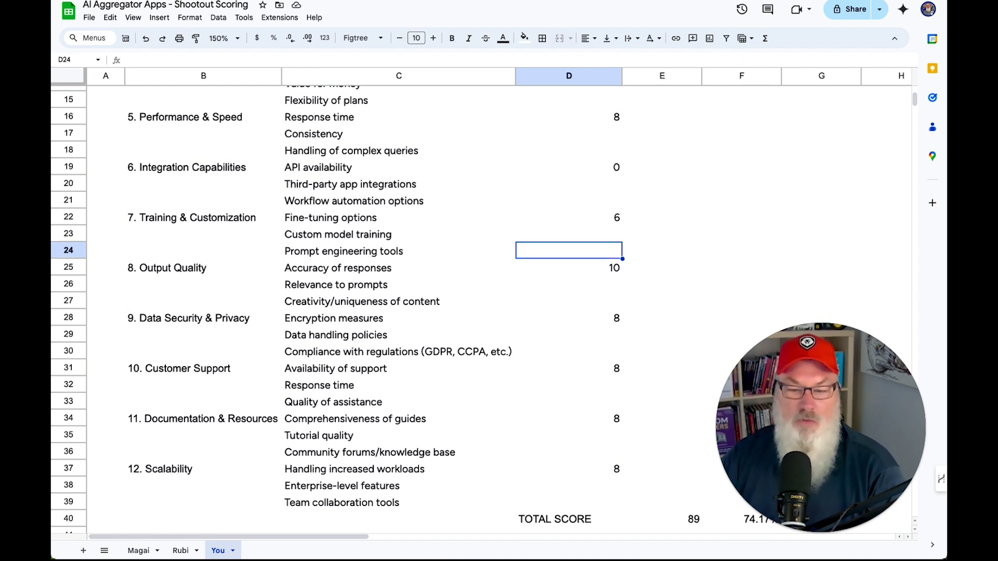
left_click(568, 268)
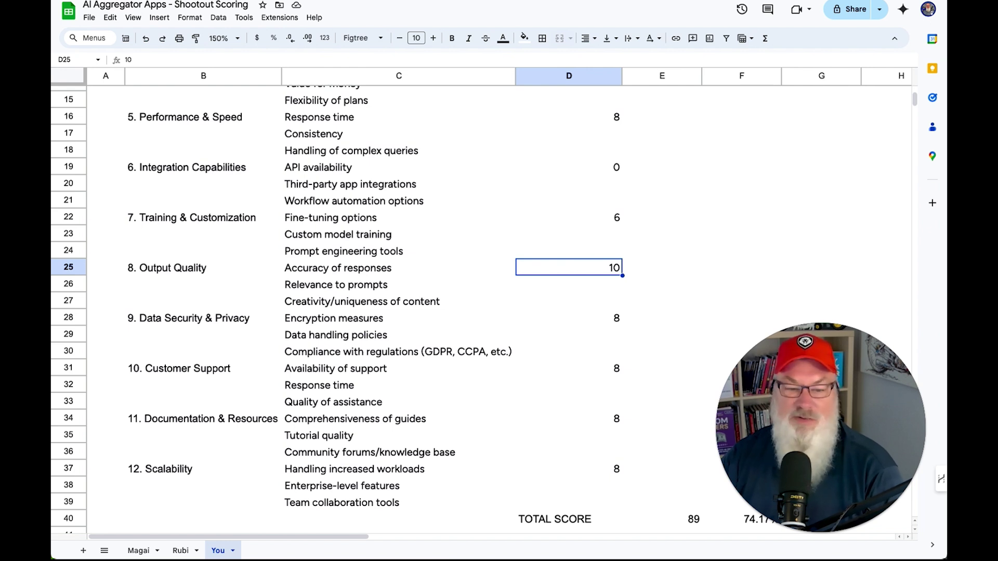
left_click(569, 318)
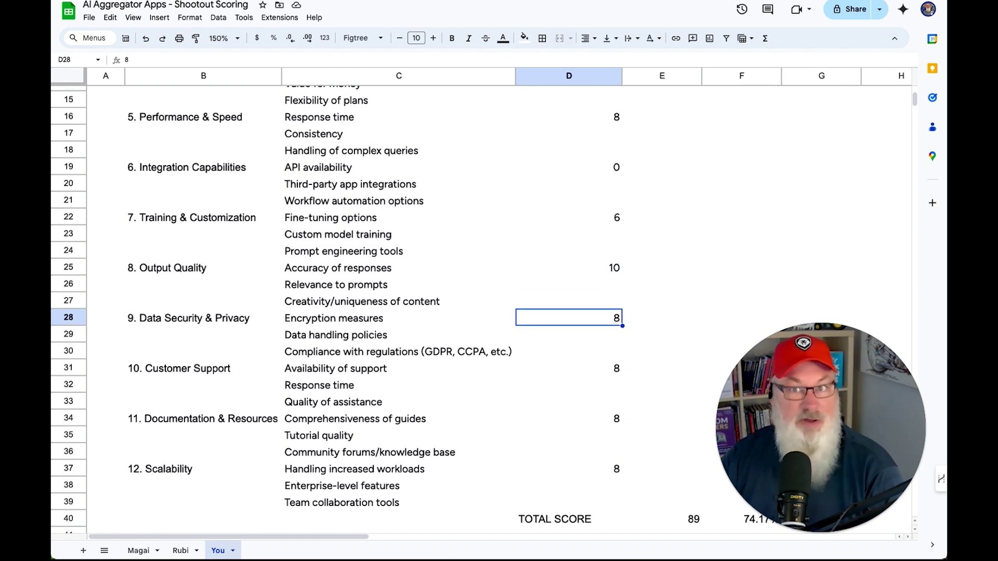
left_click(569, 334)
left_click(569, 368)
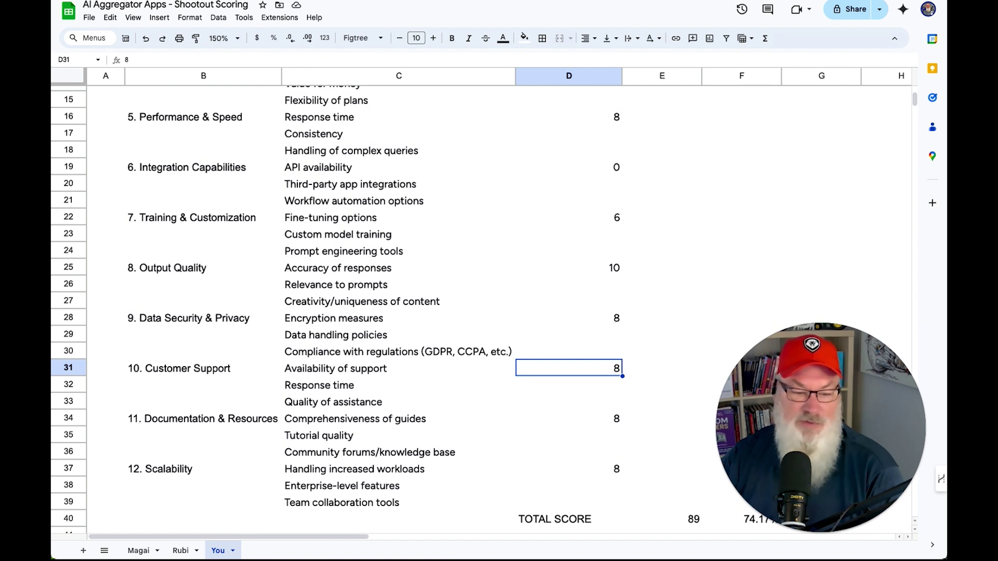
key("Down")
key("Down")
key("Down")
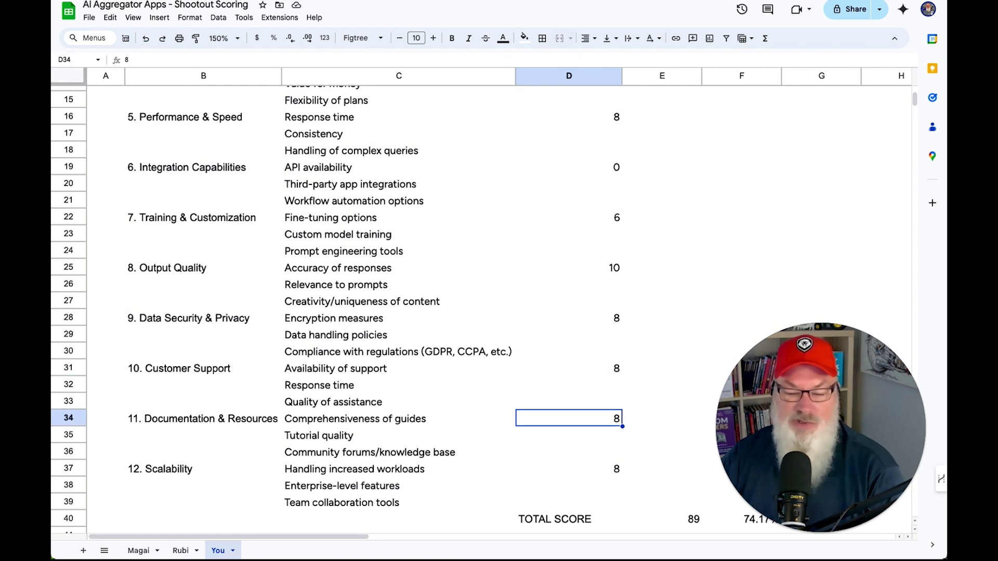
type("7")
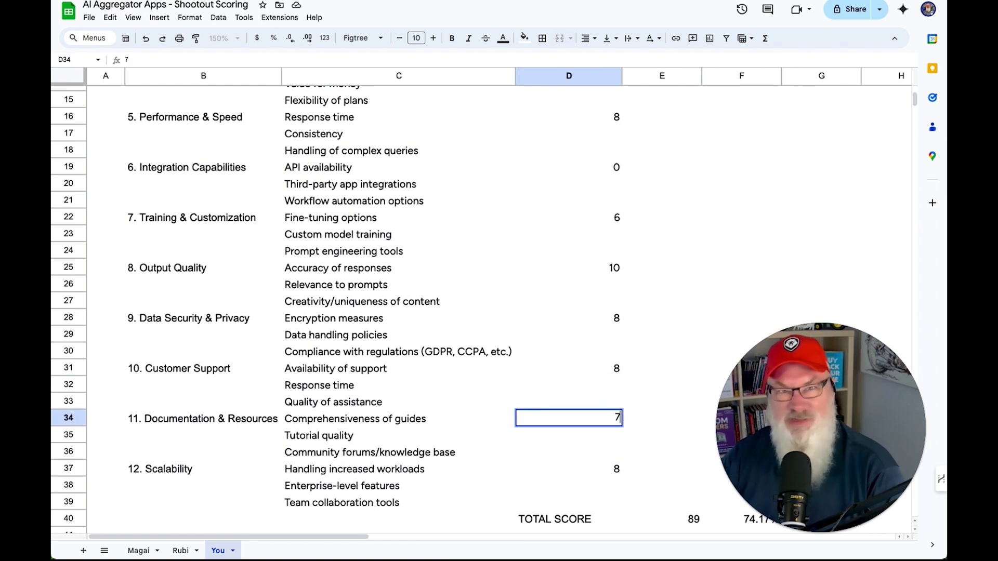
key("Return")
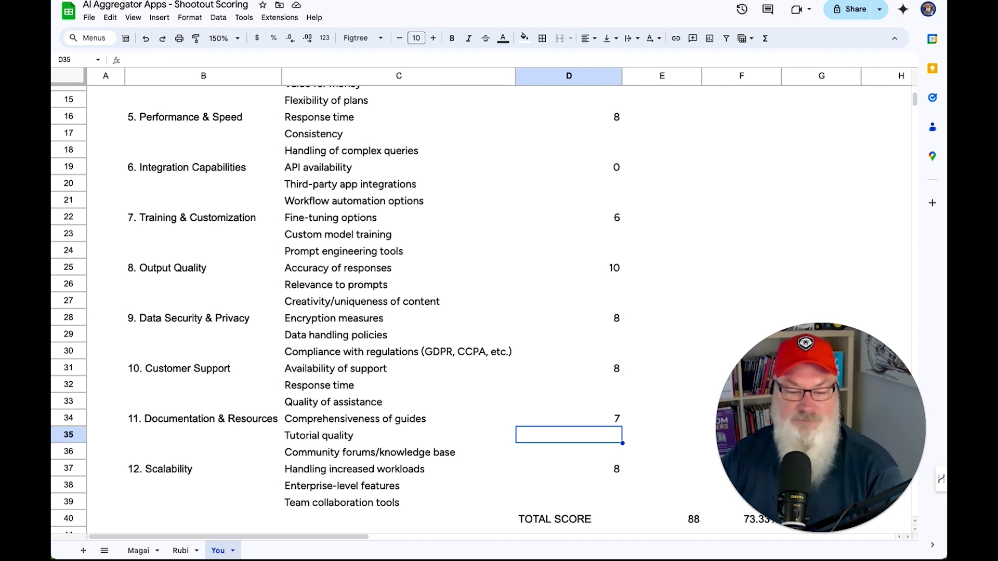
Move down past the Scalability score of 8 to the row above the 88 total
key("Down")
key("Down")
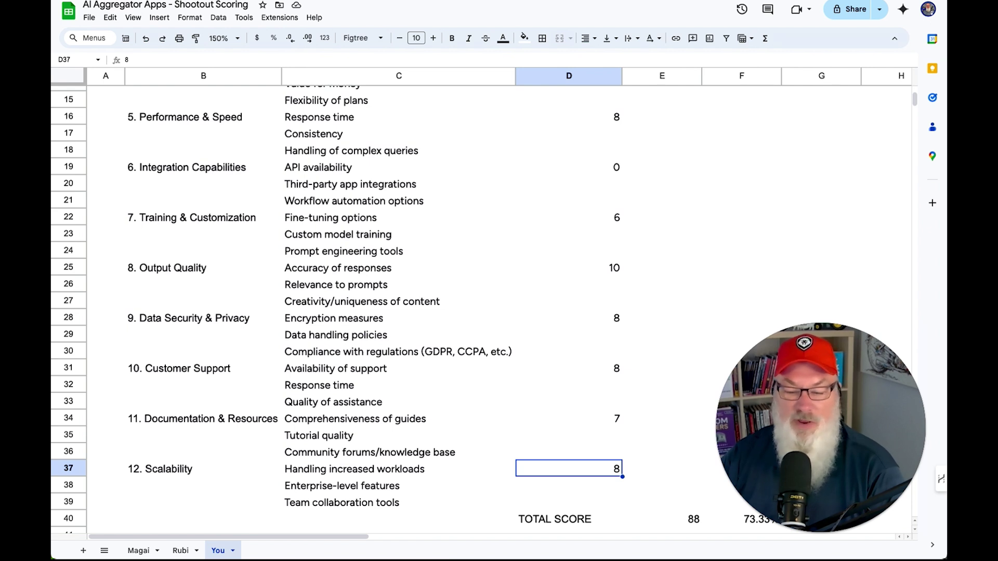
left_click(569, 485)
left_click(569, 501)
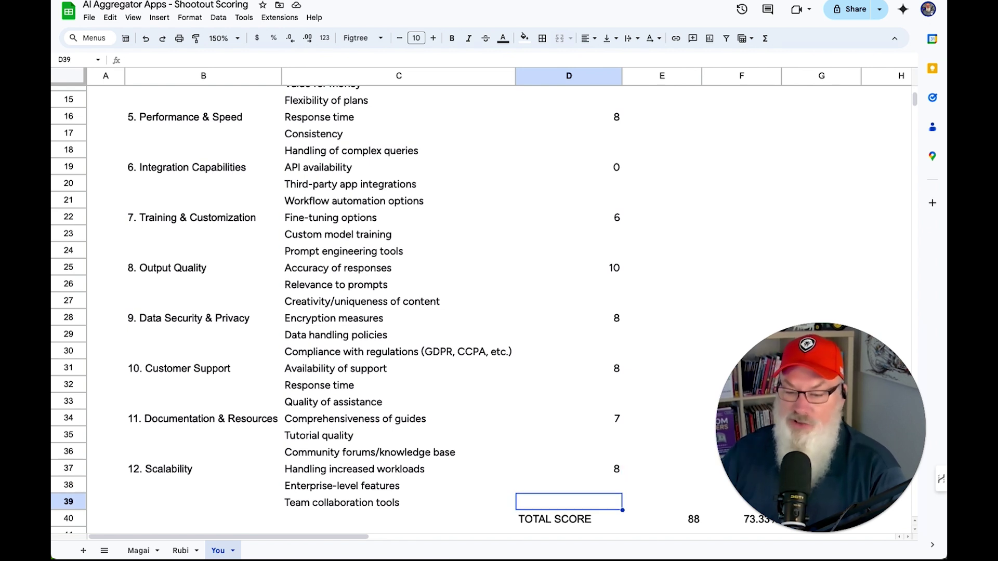
left_click_drag(863, 404, 854, 331)
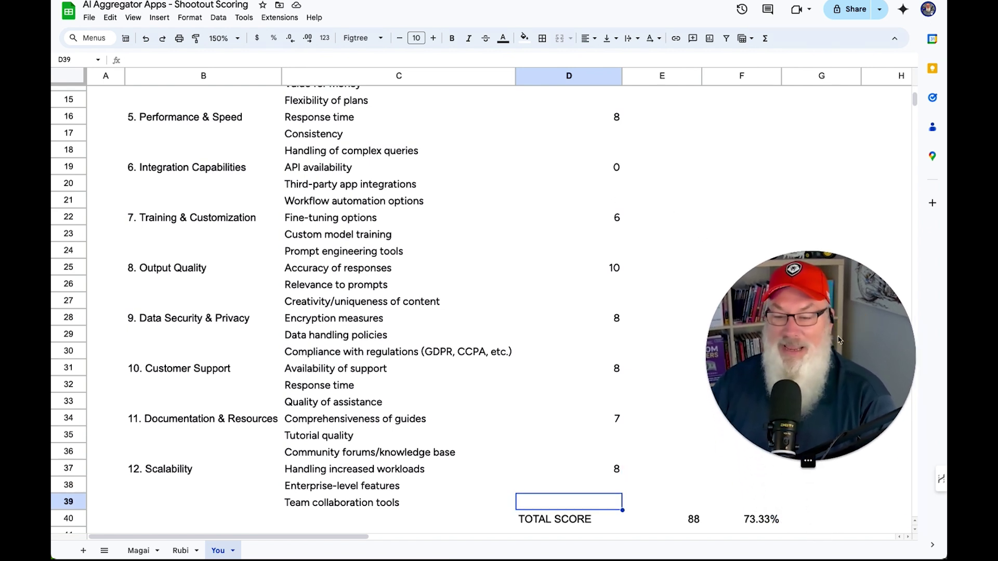
left_click(138, 551)
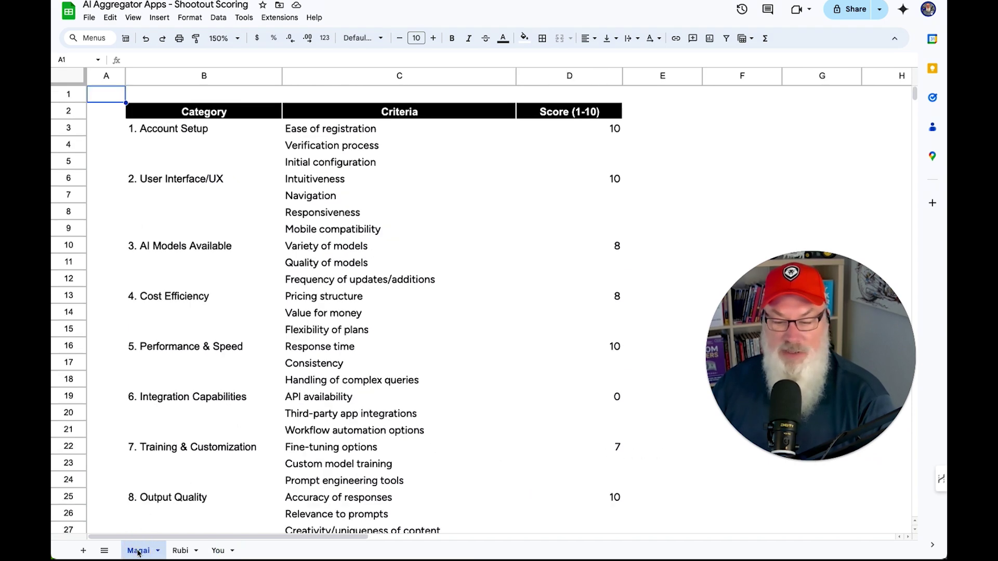
scroll(535, 441, "down", 12)
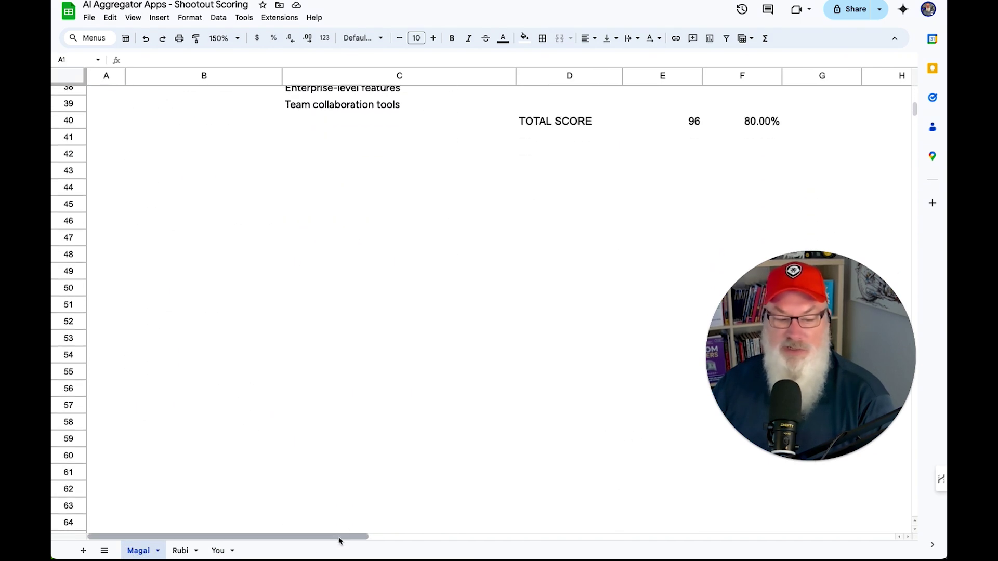
left_click(183, 551)
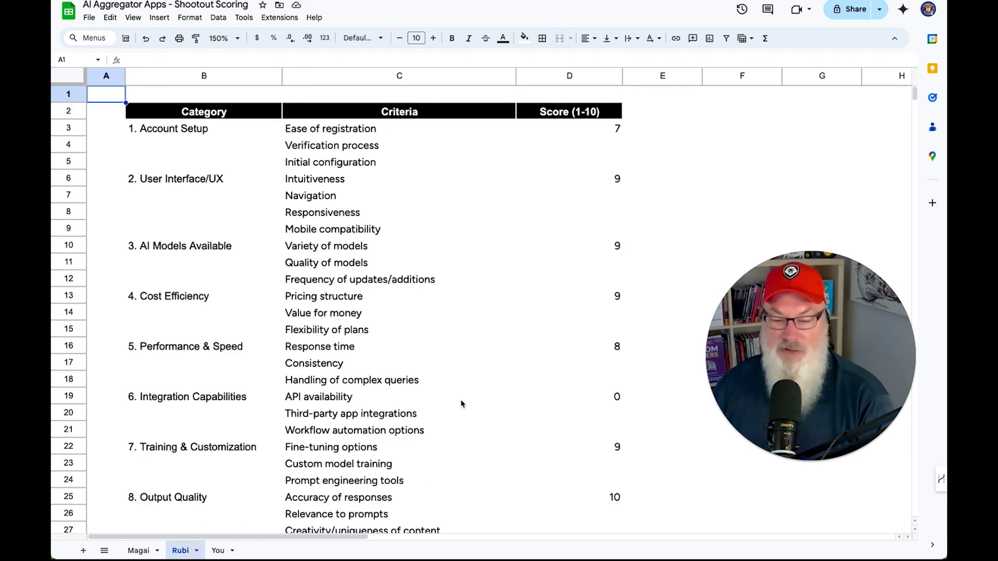
scroll(461, 403, "down", 9)
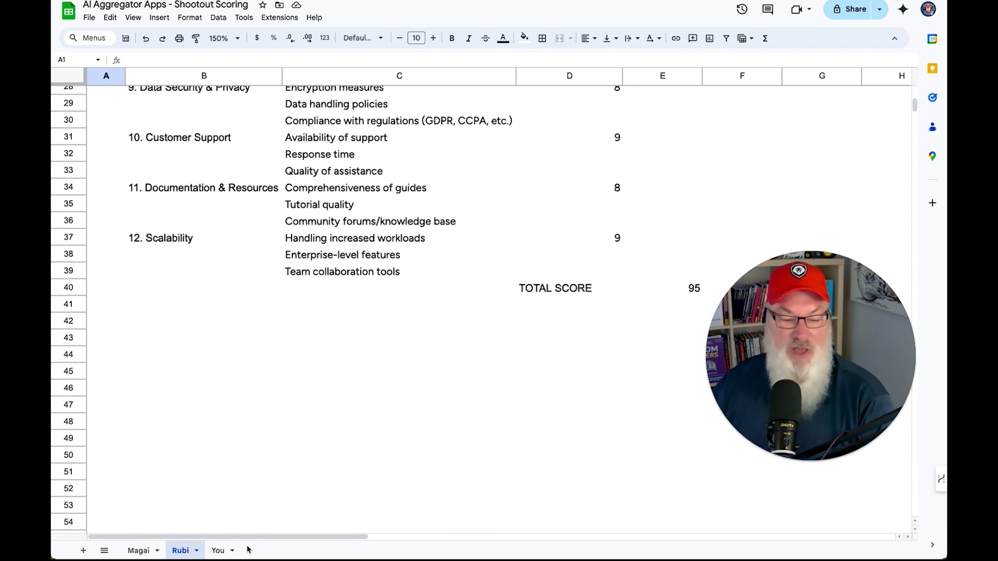
left_click(218, 551)
scroll(473, 388, "down", 2)
scroll(487, 394, "down", 3)
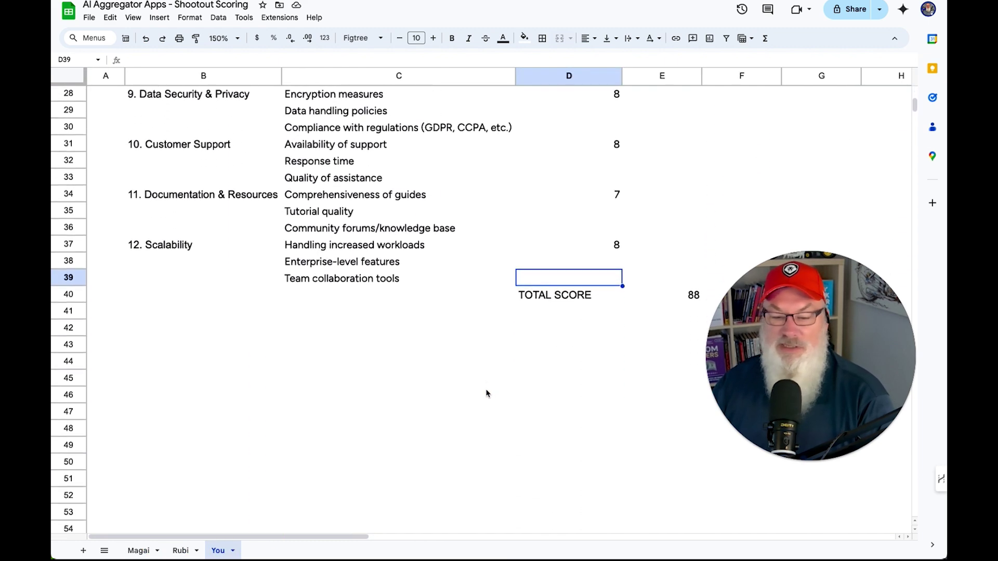
scroll(486, 394, "up", 5)
scroll(487, 393, "up", 3)
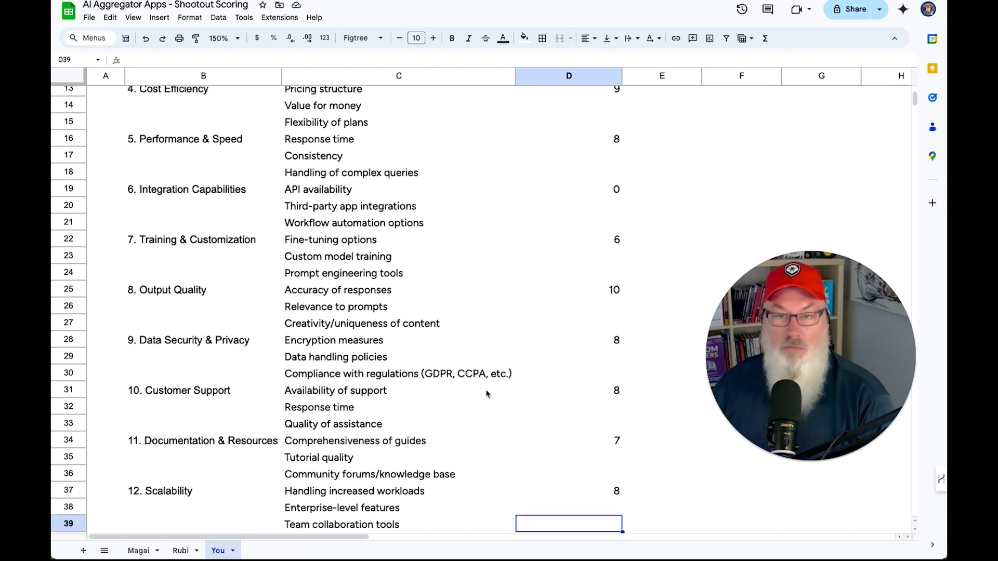
scroll(486, 394, "down", 3)
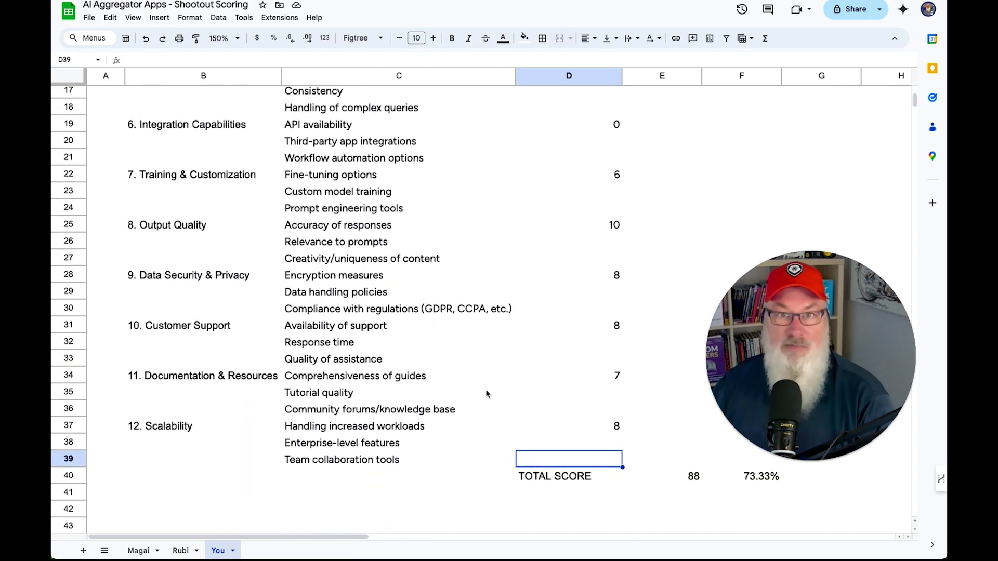
scroll(486, 394, "up", 1)
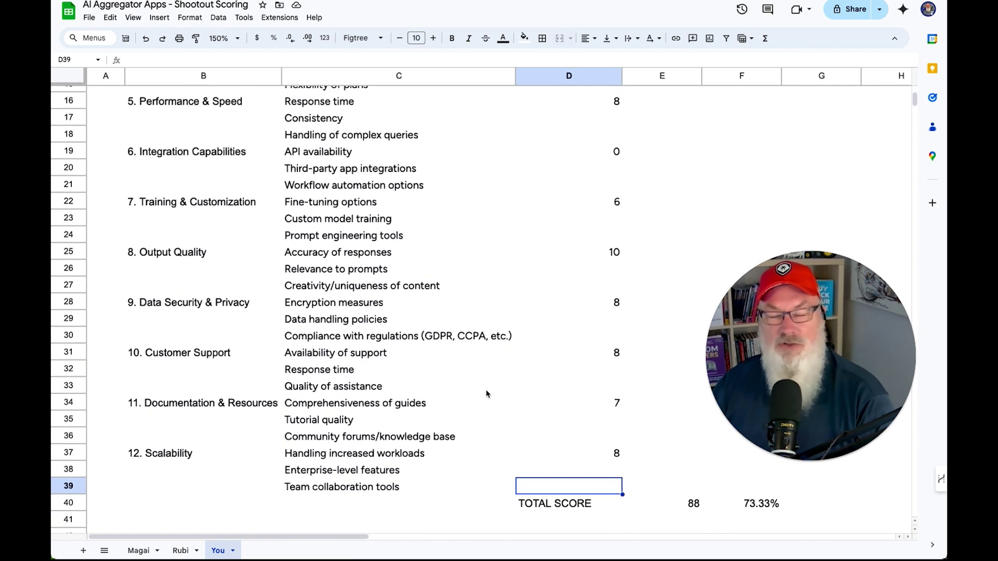